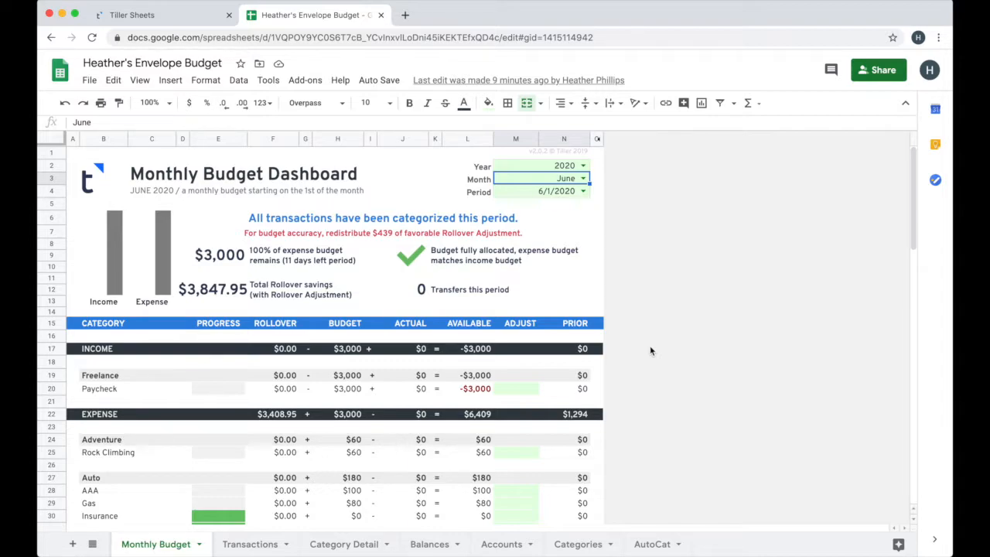
Switch to the Tiller Sheets dashboard and create a Google Sheets spreadsheet from the Tiller Foundation Template, checking the signed-in browser profile
{"action": "left_click", "coordinate": [169, 19]}
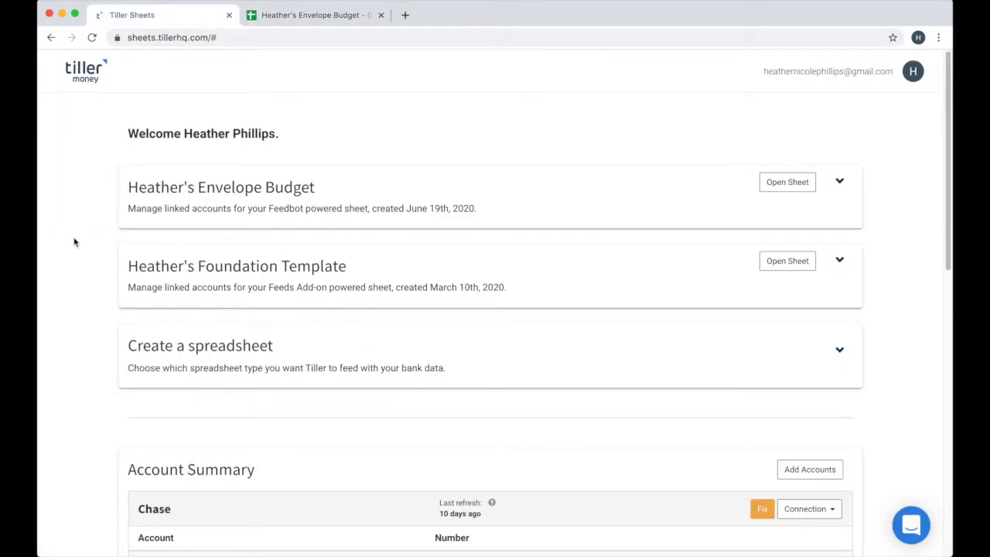
{"action": "left_click", "coordinate": [157, 342]}
{"action": "scroll", "coordinate": [73, 317], "scroll_direction": "down", "scroll_amount": 2}
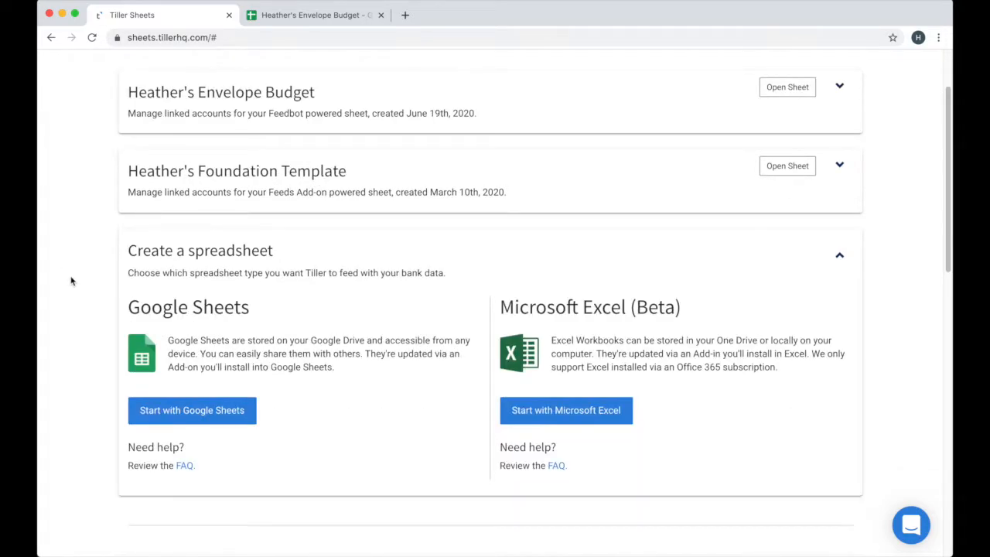
{"action": "left_click", "coordinate": [203, 420]}
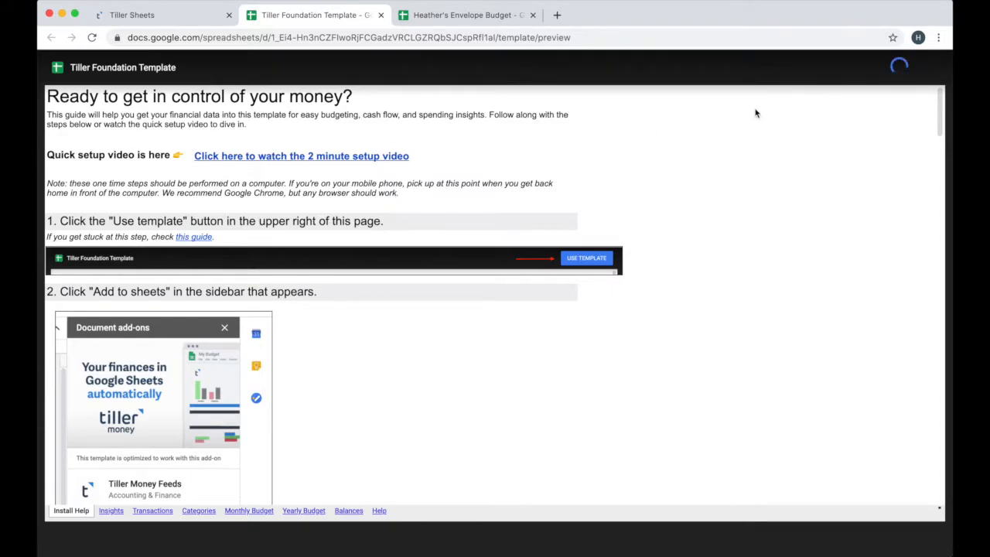
{"action": "left_click", "coordinate": [923, 37]}
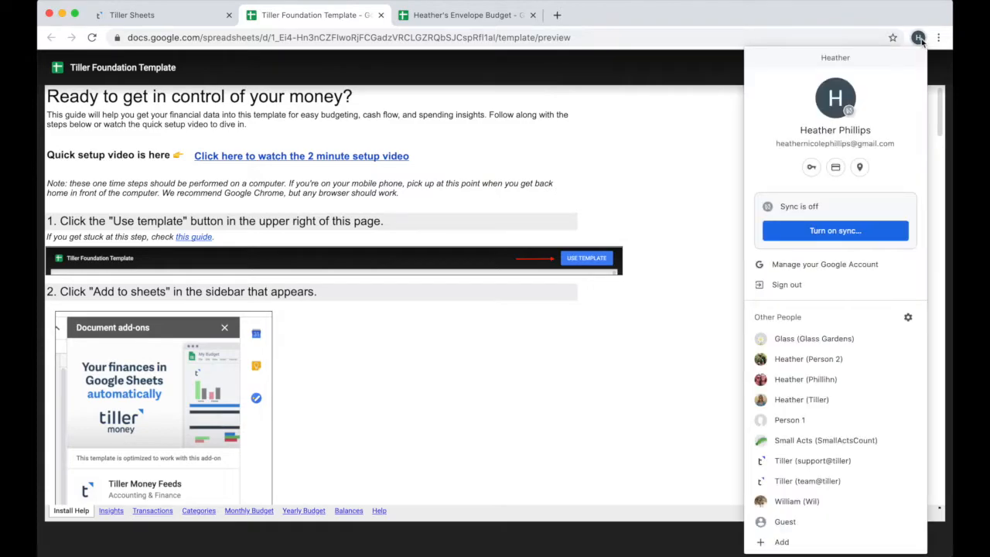
{"action": "left_click", "coordinate": [920, 38]}
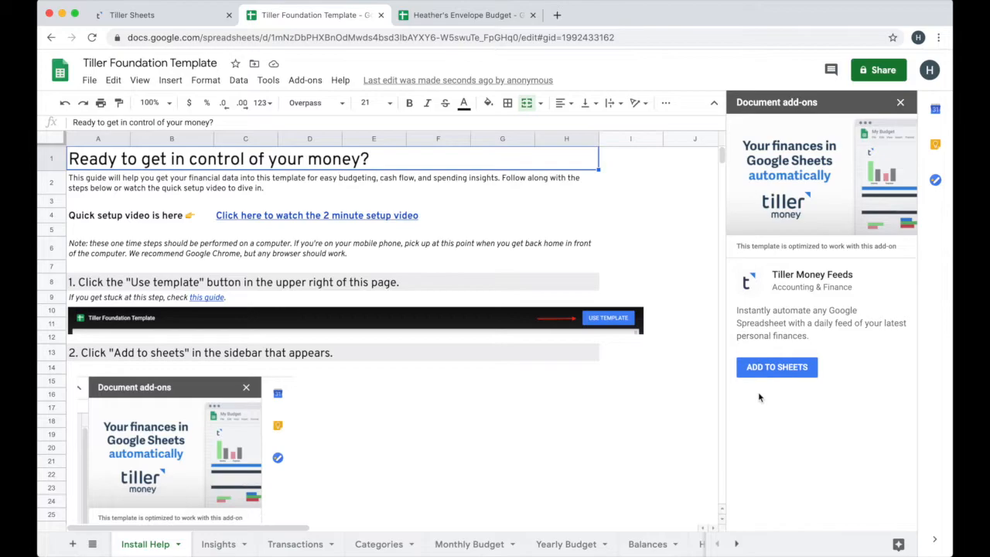
Install the Tiller Money Feeds add-on, grant it access to the Google account and close the marketplace
{"action": "left_click", "coordinate": [748, 376]}
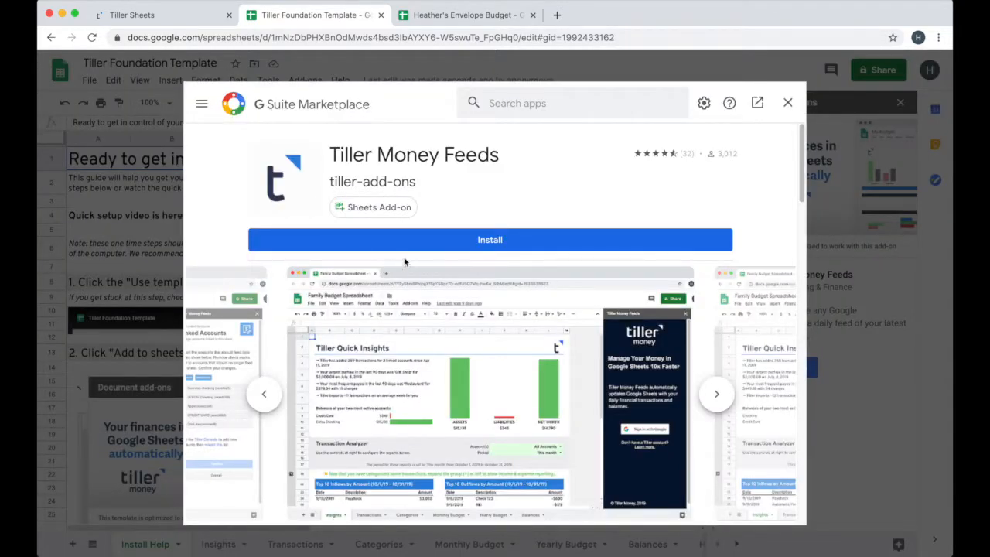
{"action": "left_click", "coordinate": [501, 241]}
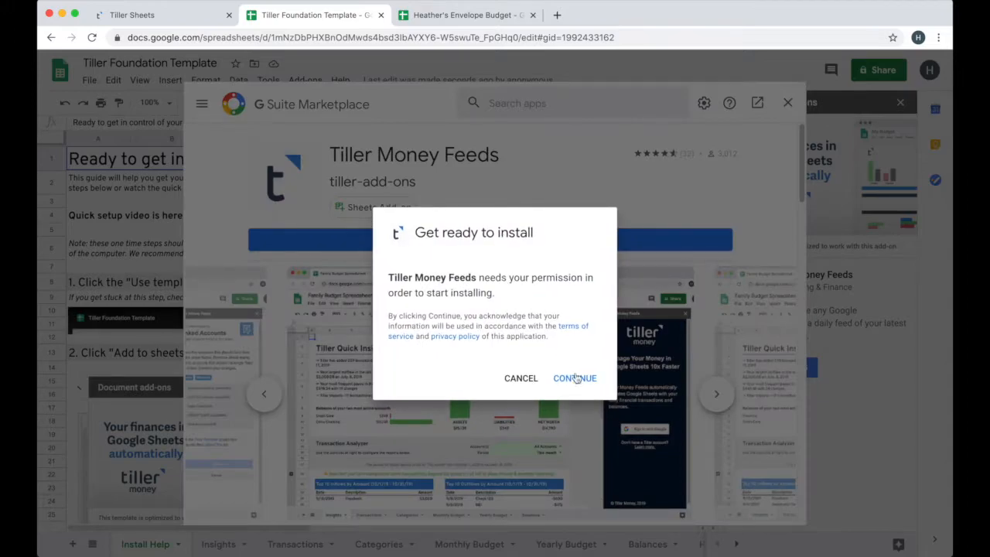
{"action": "left_click", "coordinate": [574, 378]}
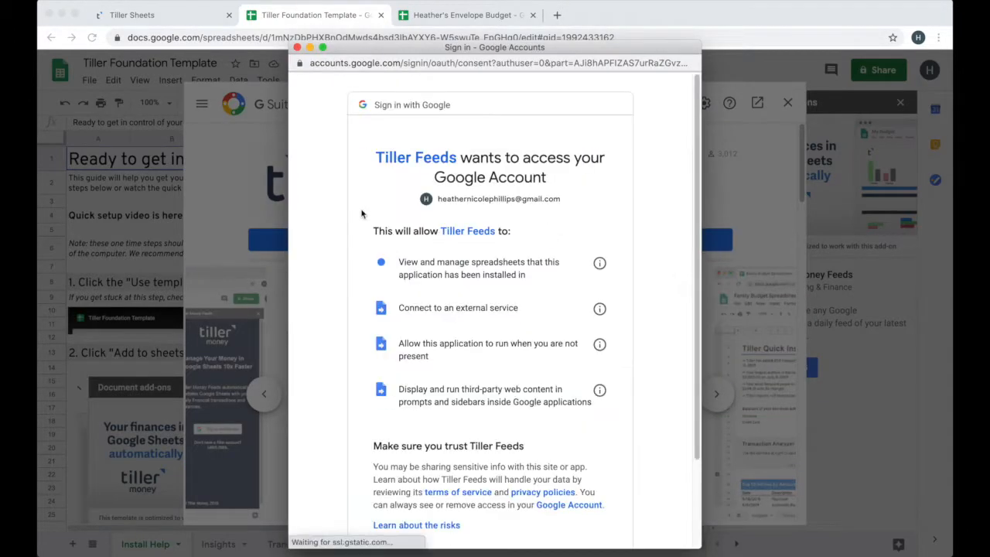
{"action": "scroll", "coordinate": [611, 309], "scroll_direction": "down", "scroll_amount": 3}
{"action": "left_click", "coordinate": [580, 456]}
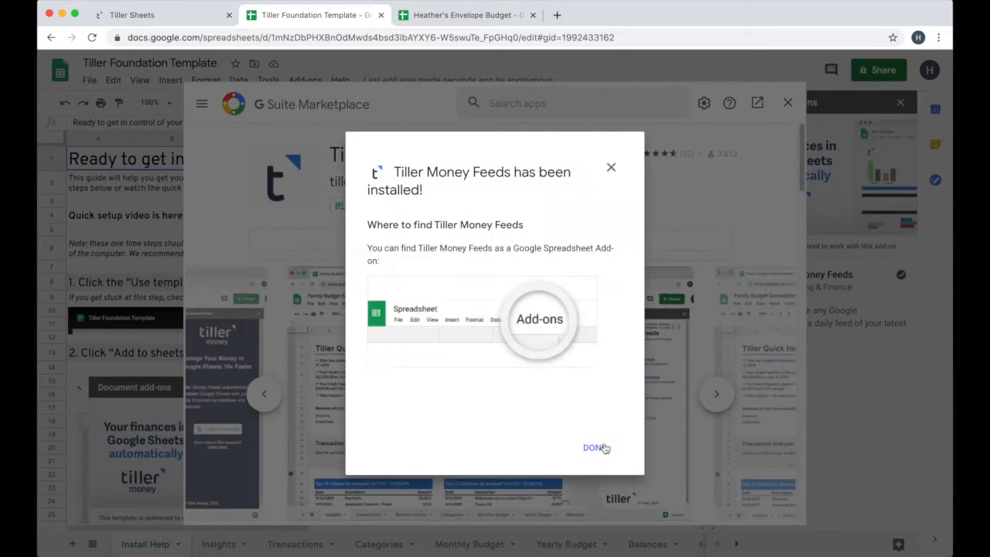
{"action": "left_click", "coordinate": [588, 438]}
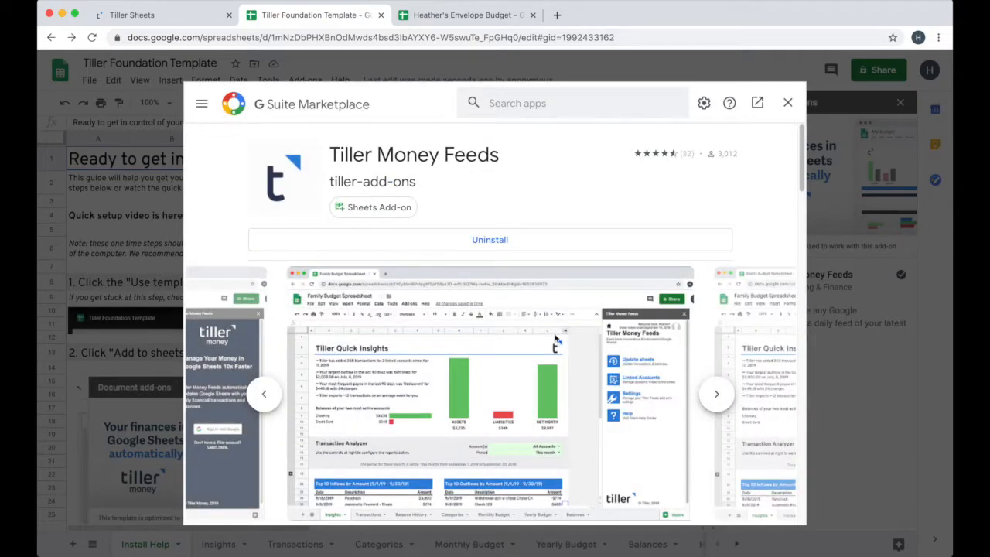
{"action": "left_click", "coordinate": [787, 102]}
Launch Tiller Money Feeds and sign in with the Google account to reach account linking
{"action": "left_click", "coordinate": [754, 369]}
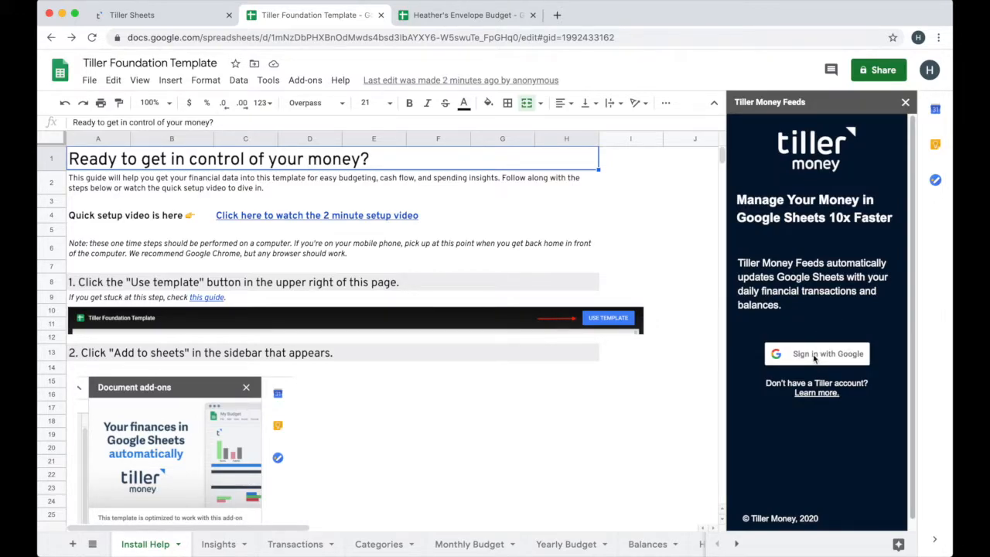
{"action": "left_click", "coordinate": [813, 356]}
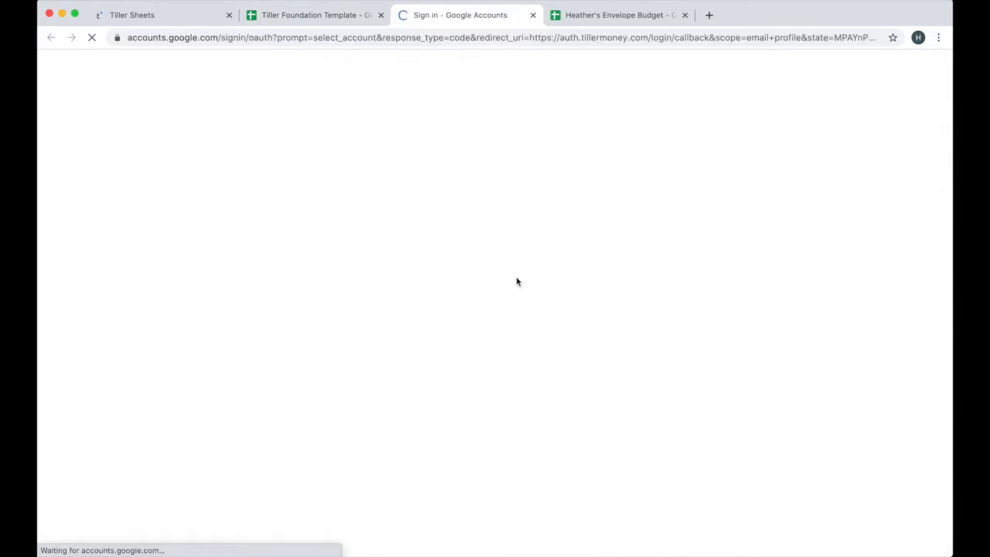
{"action": "left_click", "coordinate": [428, 276]}
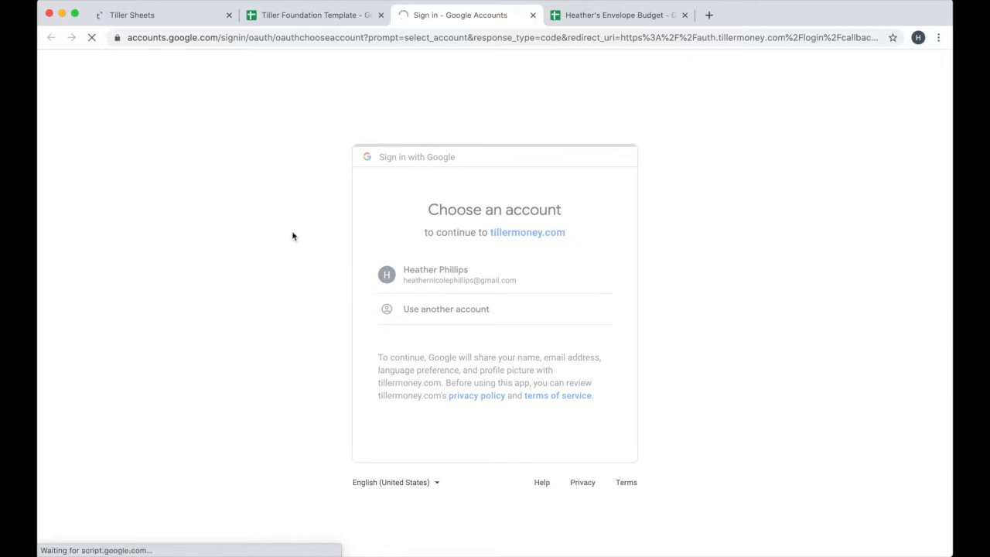
{"action": "left_click", "coordinate": [808, 304]}
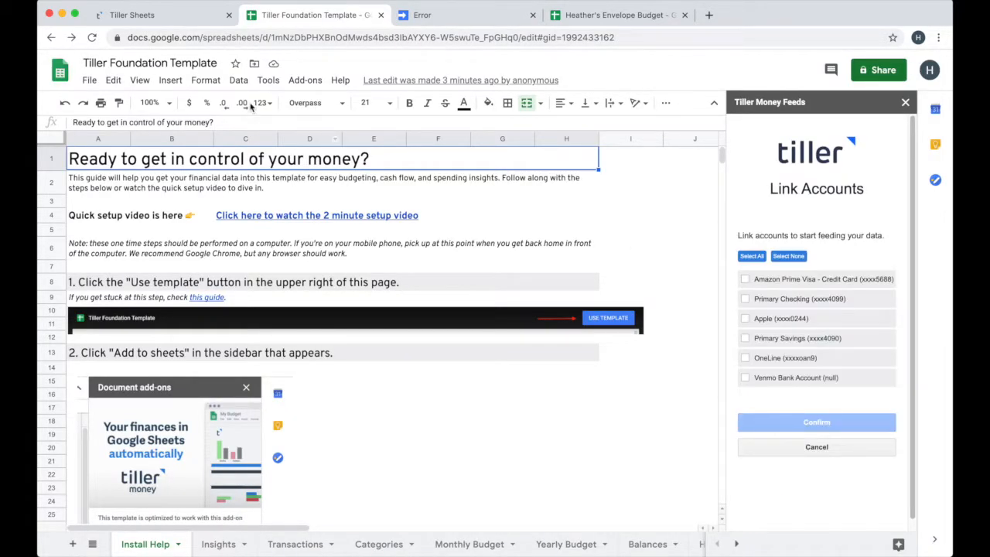
Check in the Tiller Sheets dashboard which accounts are linked to the existing Envelope Budget sheet
{"action": "left_click", "coordinate": [145, 13]}
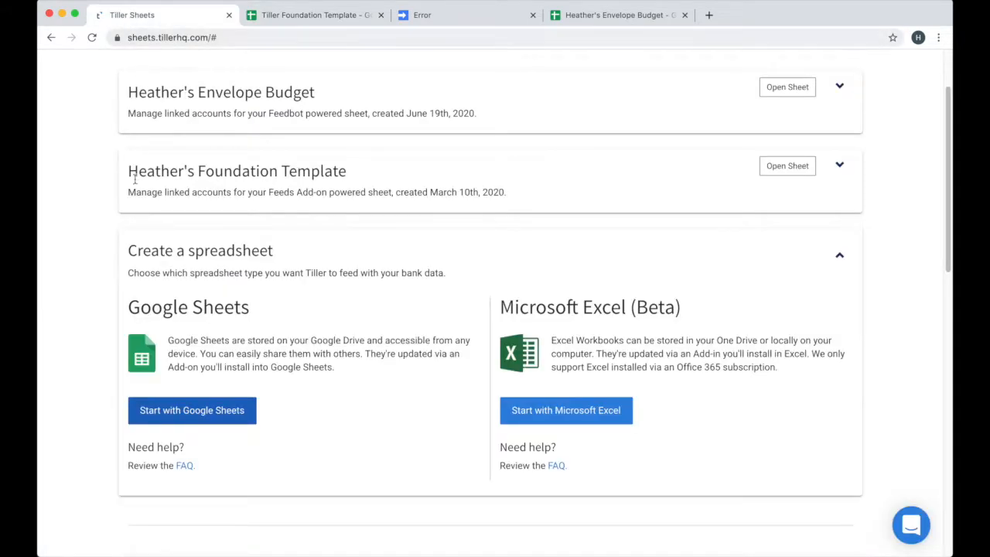
{"action": "left_click", "coordinate": [168, 109]}
{"action": "left_click_drag", "start_coordinate": [269, 114], "coordinate": [301, 114]}
{"action": "left_click", "coordinate": [301, 114]}
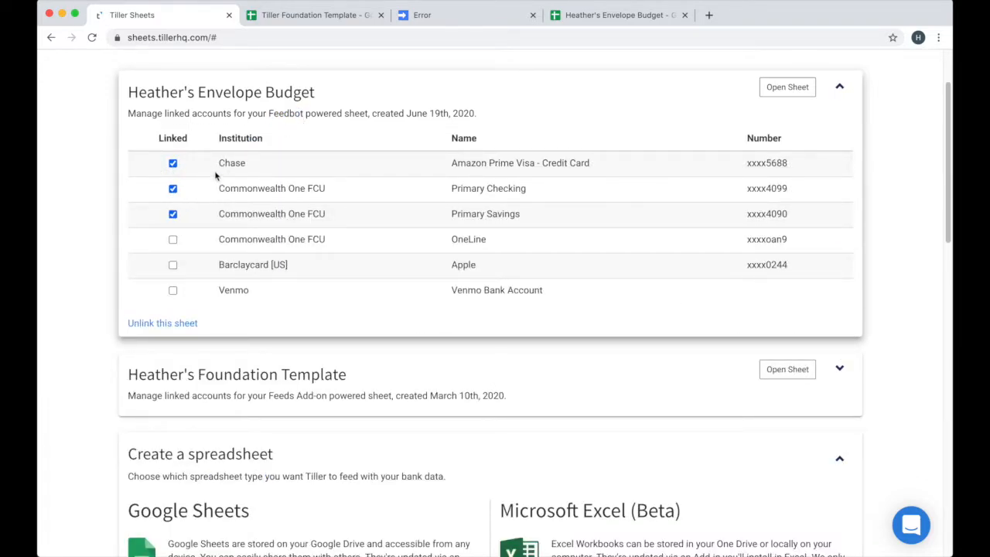
Link Amazon Prime Visa - Credit Card, Primary Checking and Primary Savings to the Tiller Foundation Template and skip the quick tour
{"action": "left_click", "coordinate": [312, 17]}
{"action": "left_click", "coordinate": [745, 279]}
{"action": "left_click", "coordinate": [746, 298]}
{"action": "left_click", "coordinate": [747, 339]}
{"action": "left_click", "coordinate": [818, 423]}
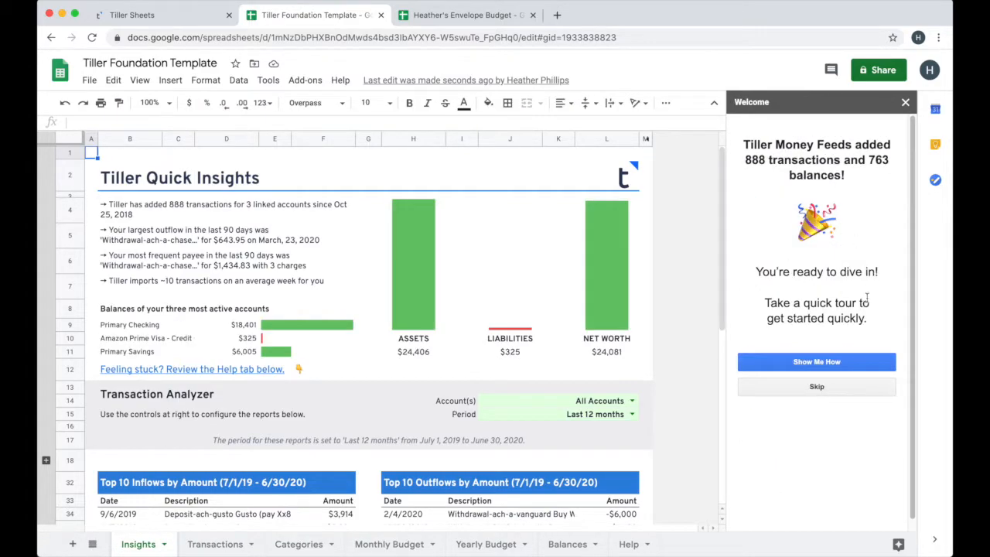
{"action": "left_click", "coordinate": [817, 388]}
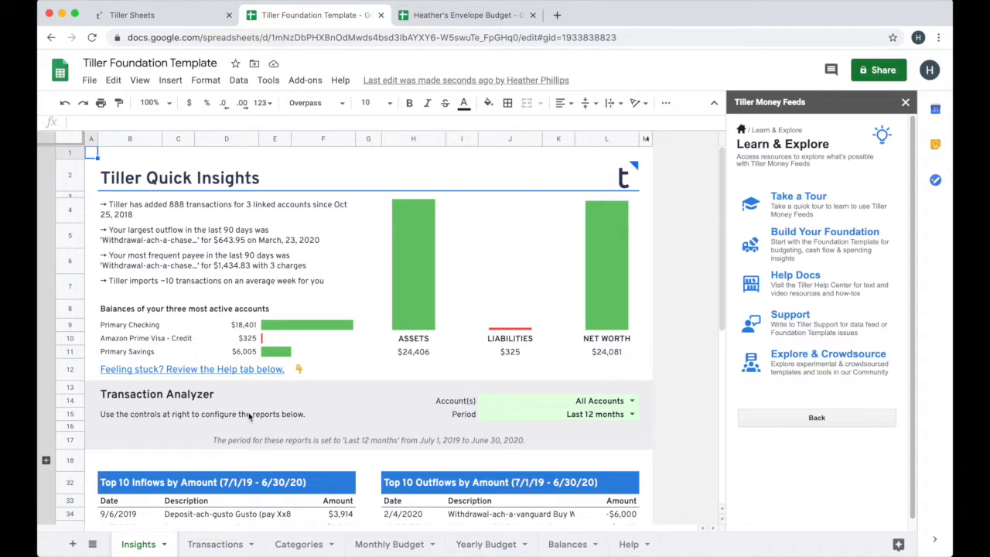
Review the template's Transactions and Categories sheets, closing the Tiller Money Feeds sidebar for a wider view
{"action": "left_click", "coordinate": [213, 544]}
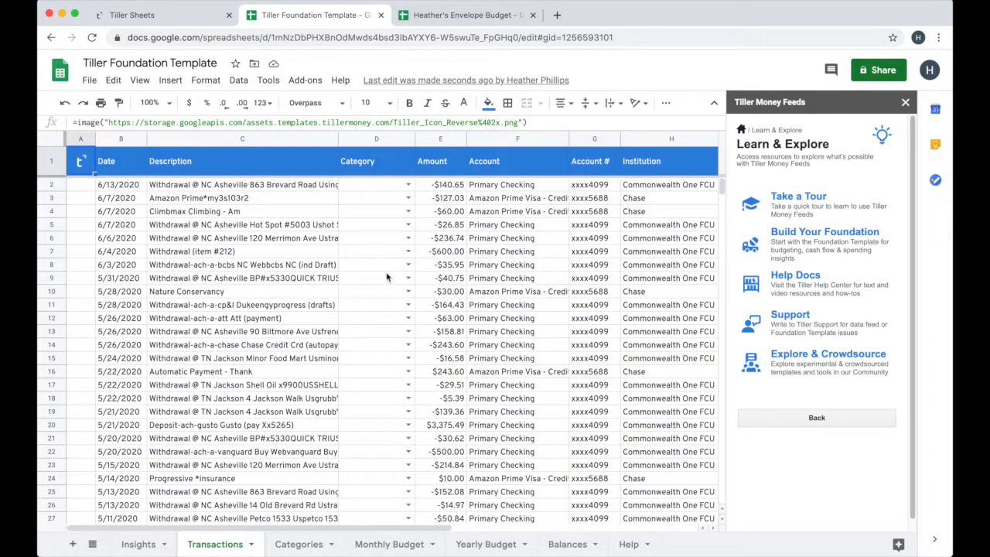
{"action": "scroll", "coordinate": [383, 344], "scroll_direction": "down", "scroll_amount": 4}
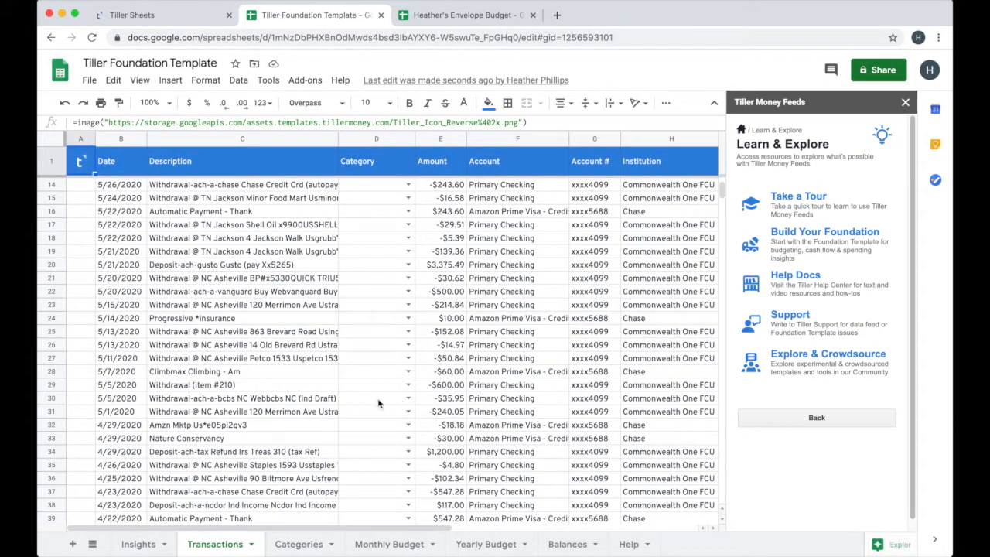
{"action": "left_click", "coordinate": [292, 544]}
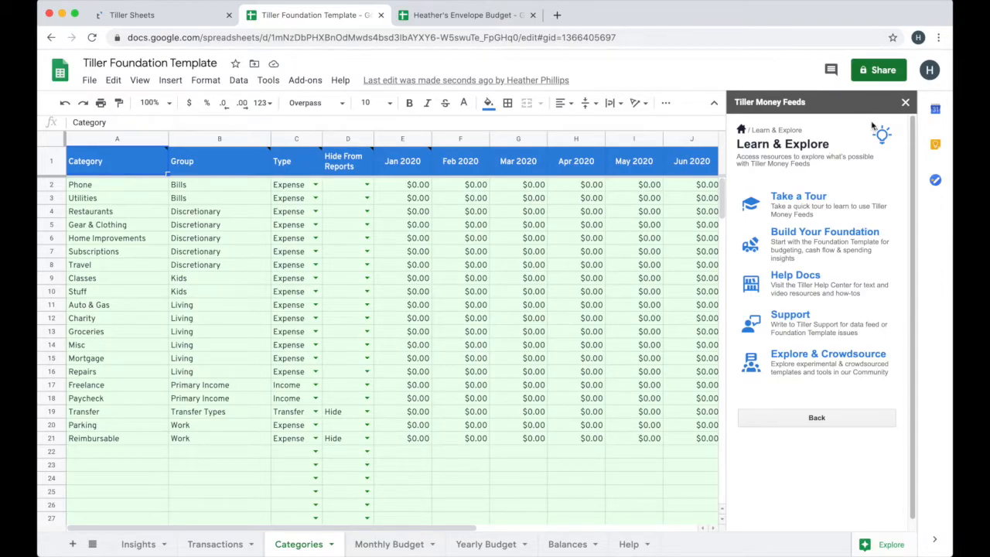
{"action": "left_click", "coordinate": [904, 102]}
{"action": "left_click", "coordinate": [901, 102]}
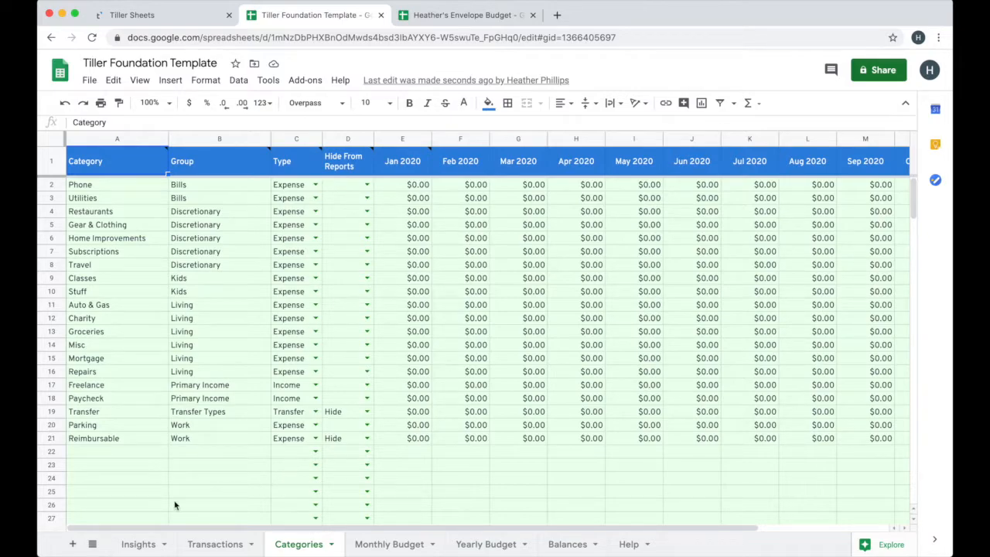
{"action": "left_click", "coordinate": [218, 543]}
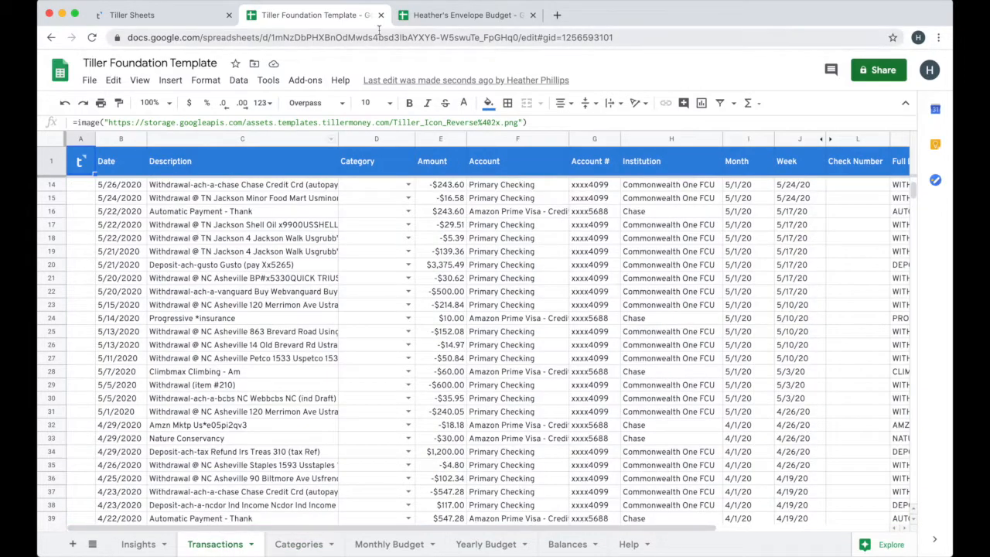
Compare the Date columns on the Transactions sheets of the Envelope Budget and Tiller Foundation Template, copying the Envelope Budget's column
{"action": "left_click", "coordinate": [434, 20]}
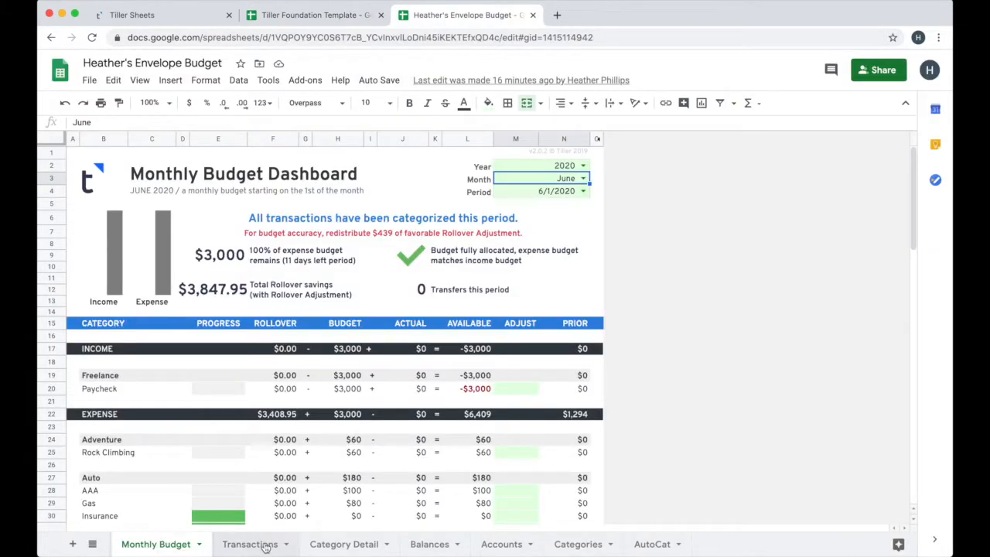
{"action": "left_click", "coordinate": [263, 544]}
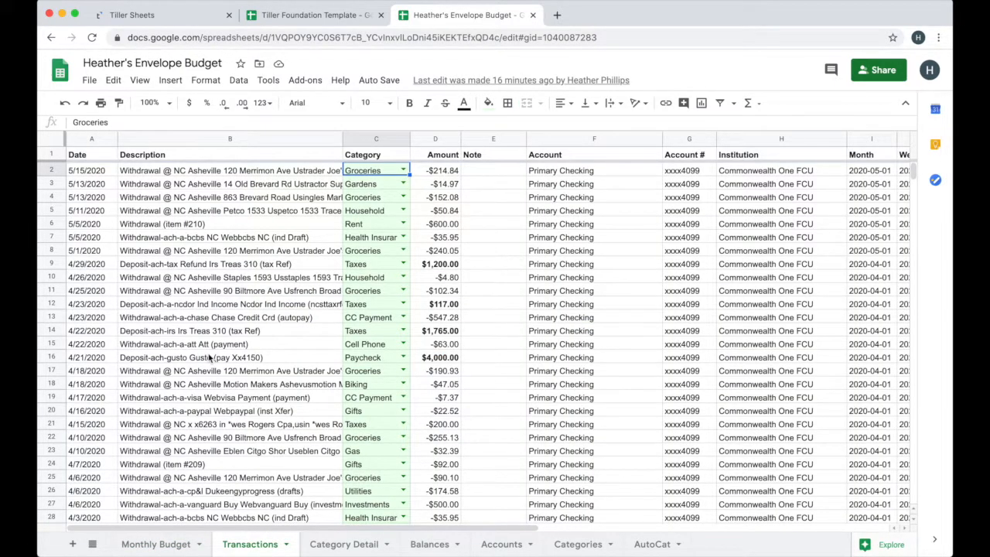
{"action": "left_click", "coordinate": [90, 139]}
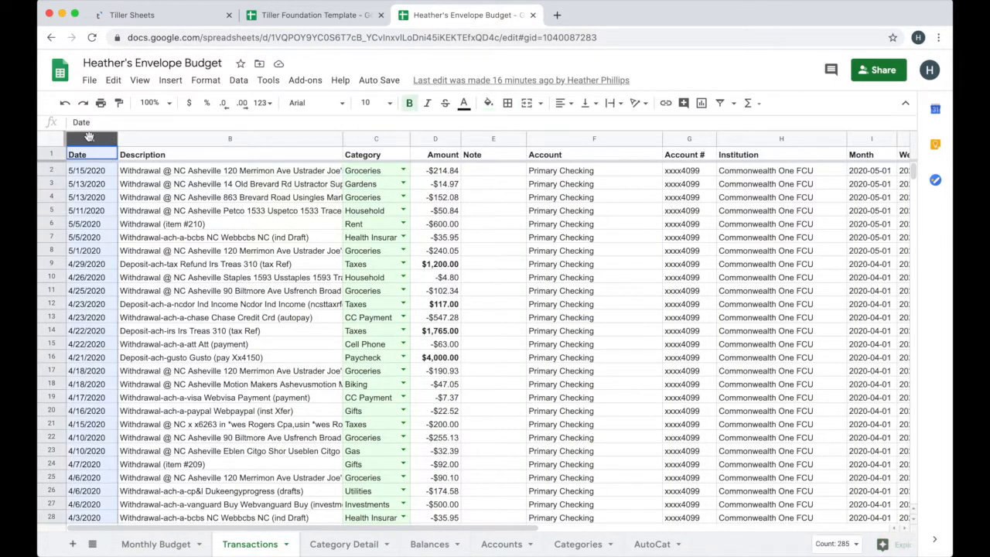
{"action": "left_click", "coordinate": [300, 23]}
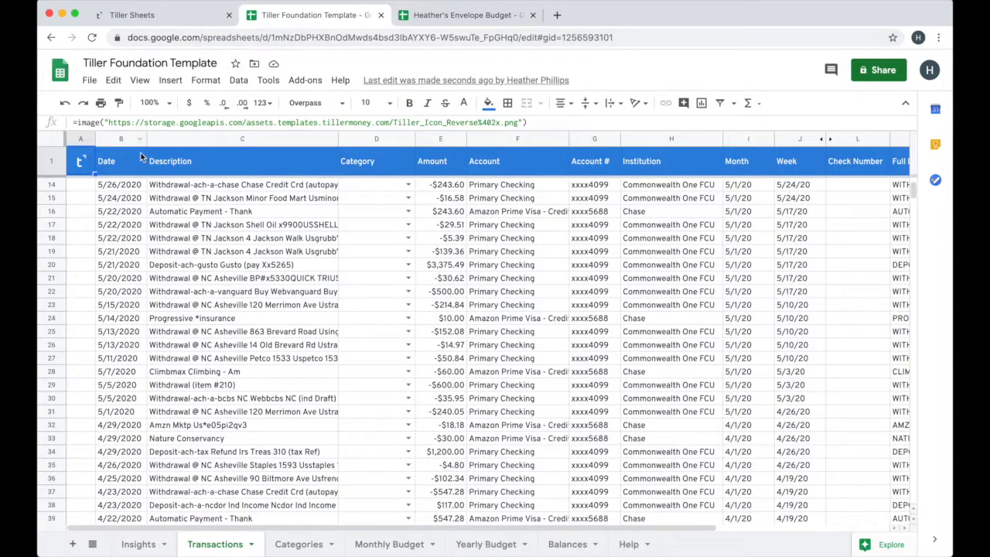
{"action": "left_click", "coordinate": [116, 139]}
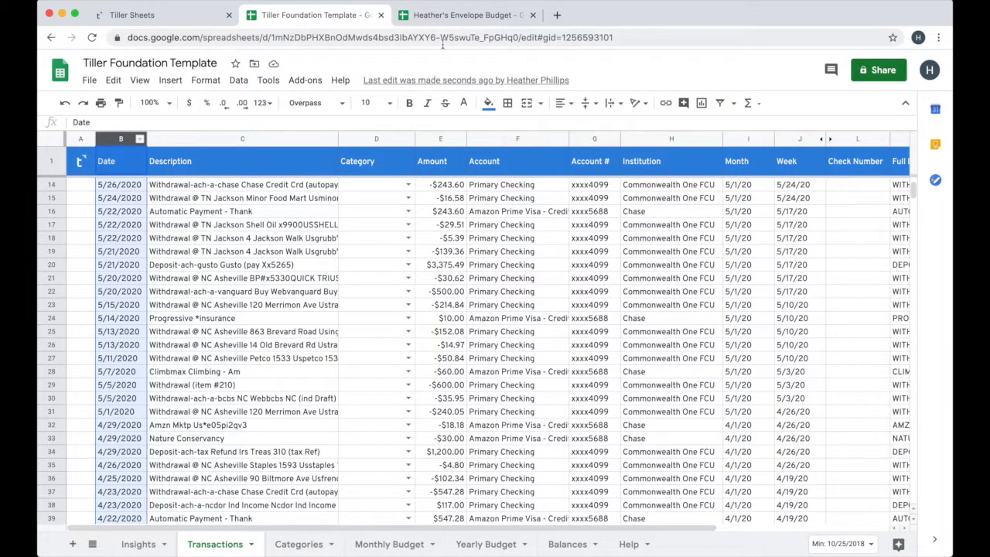
{"action": "left_click", "coordinate": [457, 19]}
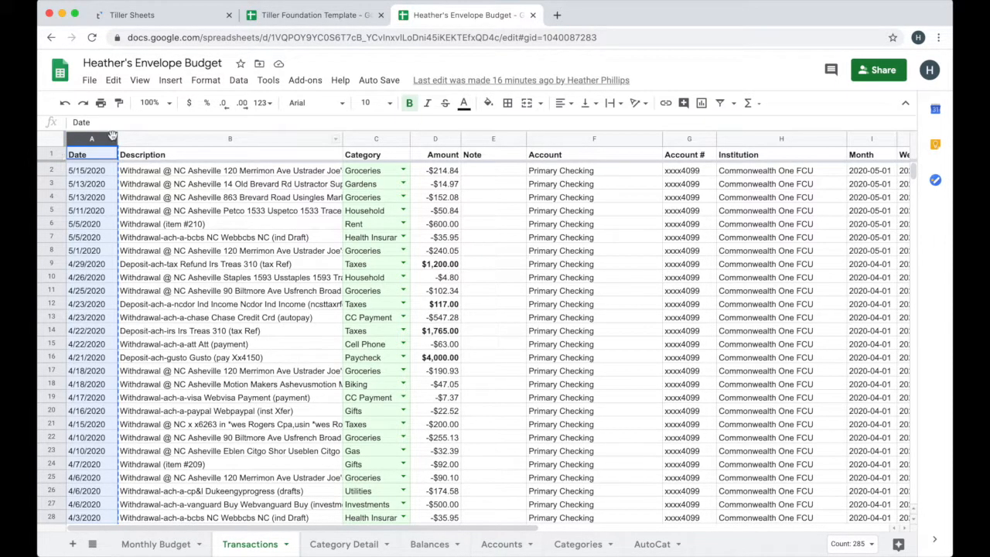
{"action": "left_click", "coordinate": [252, 23]}
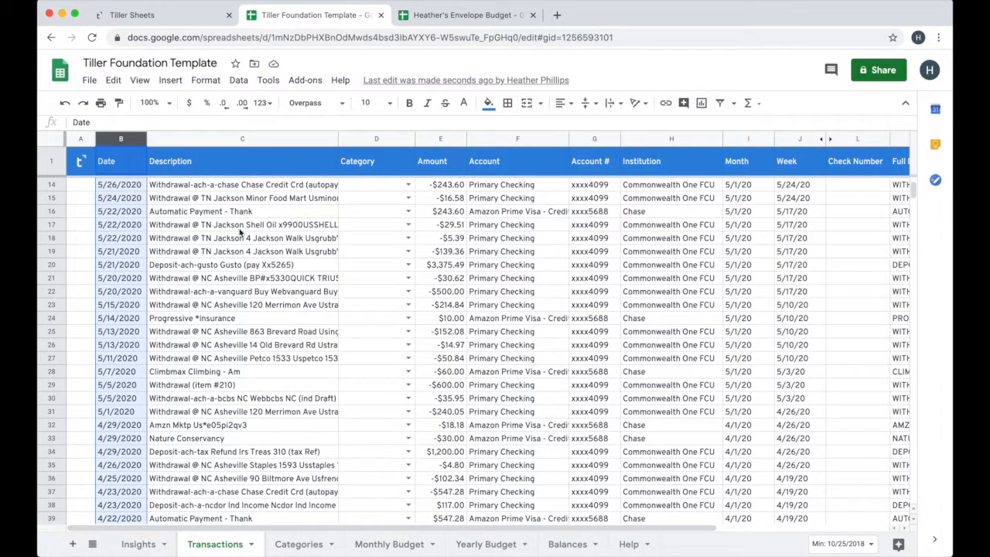
{"action": "left_click", "coordinate": [222, 213]}
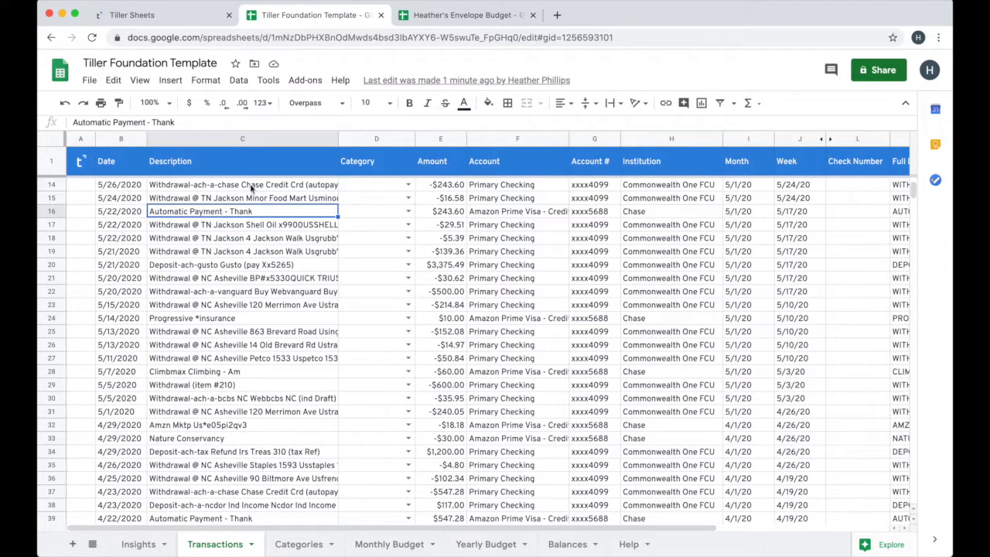
Search the G Suite Marketplace for Tiller Money Labs and open the add-on's details
{"action": "left_click", "coordinate": [305, 80]}
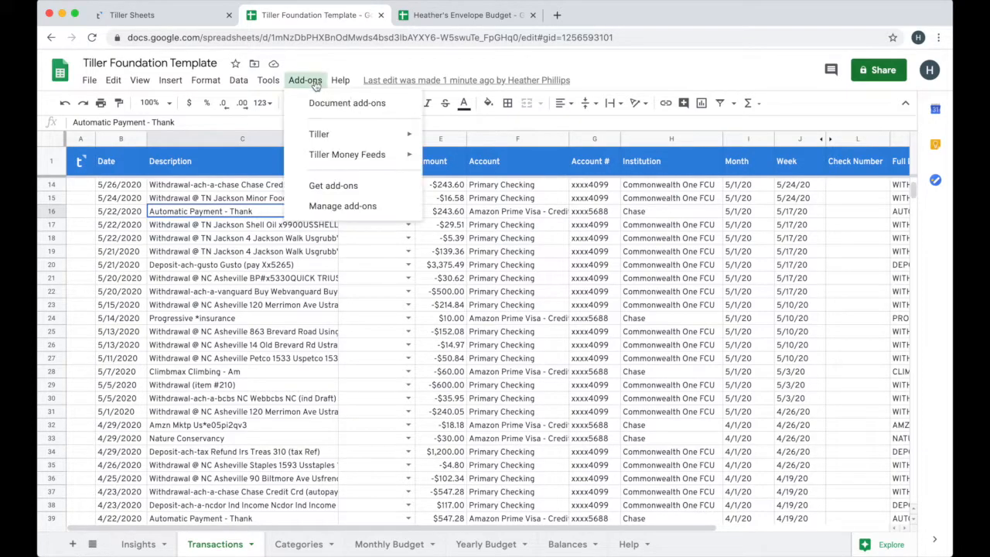
{"action": "left_click", "coordinate": [331, 188]}
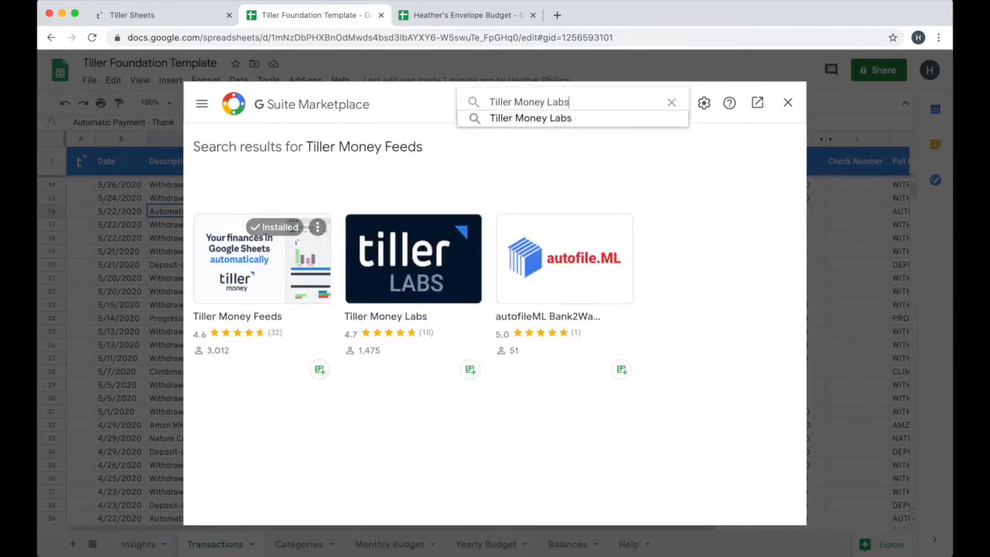
{"action": "left_click", "coordinate": [581, 123]}
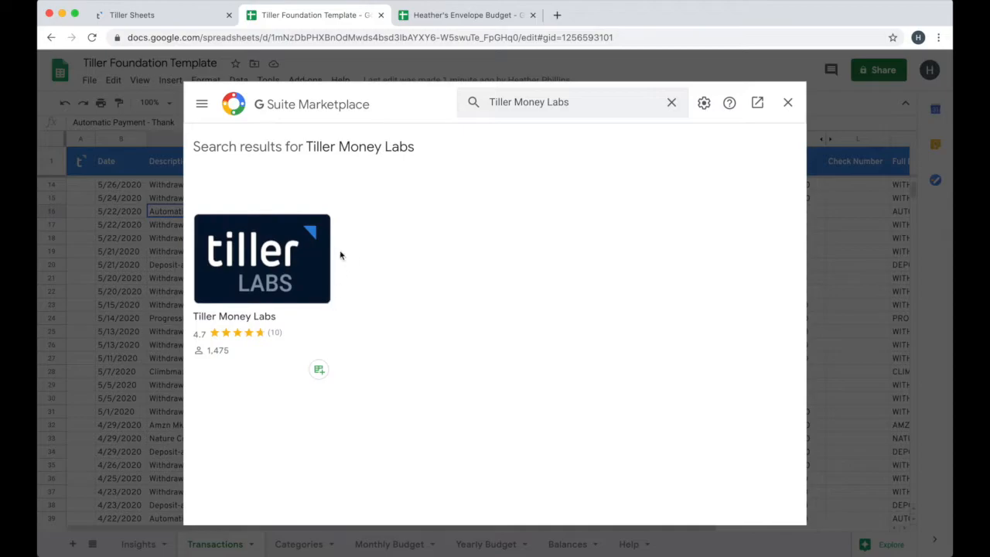
{"action": "left_click", "coordinate": [236, 280]}
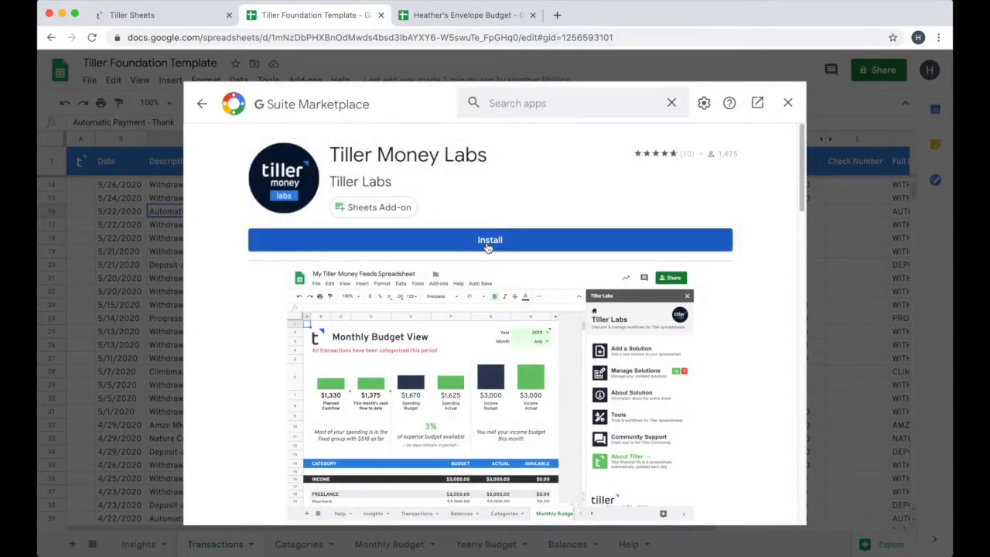
Install the Tiller Money Labs add-on, granting it access to the Google account, and close the marketplace
{"action": "left_click", "coordinate": [489, 243]}
{"action": "left_click", "coordinate": [578, 378]}
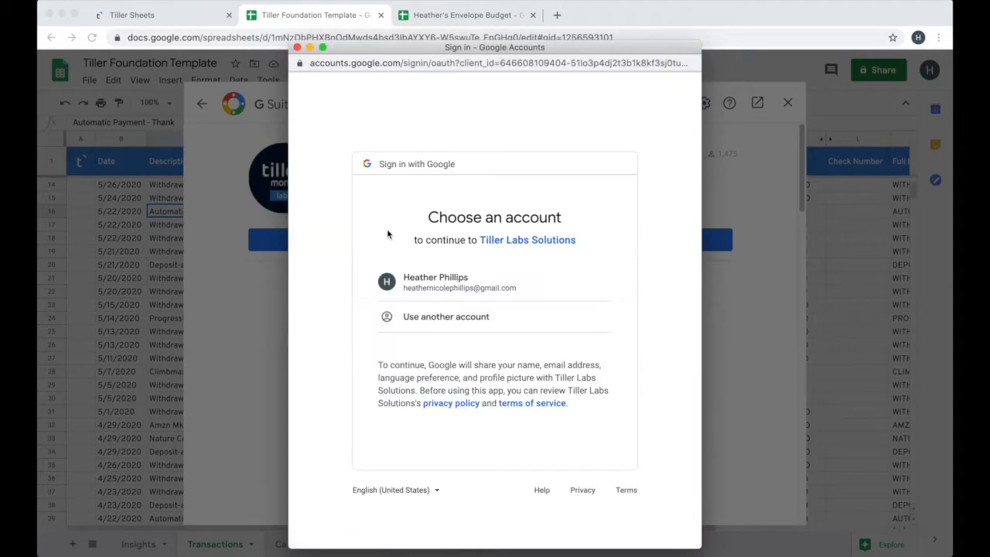
{"action": "left_click", "coordinate": [448, 279]}
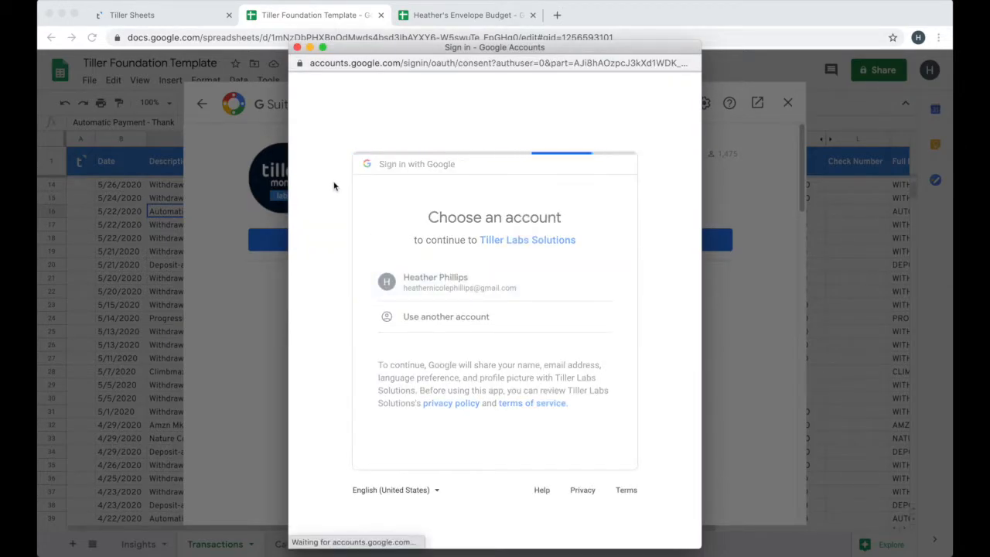
{"action": "scroll", "coordinate": [615, 450], "scroll_direction": "down", "scroll_amount": 3}
{"action": "left_click", "coordinate": [578, 457]}
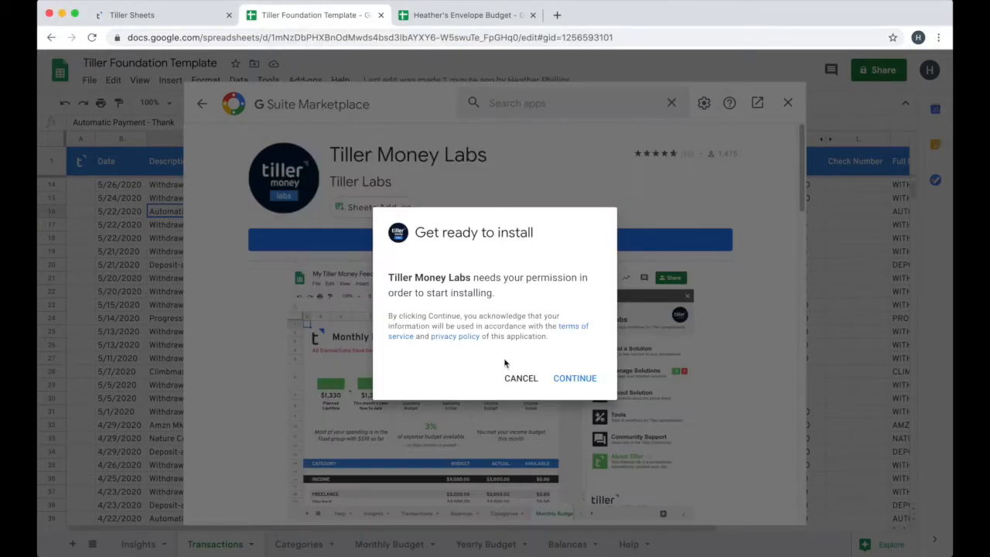
{"action": "left_click", "coordinate": [579, 379]}
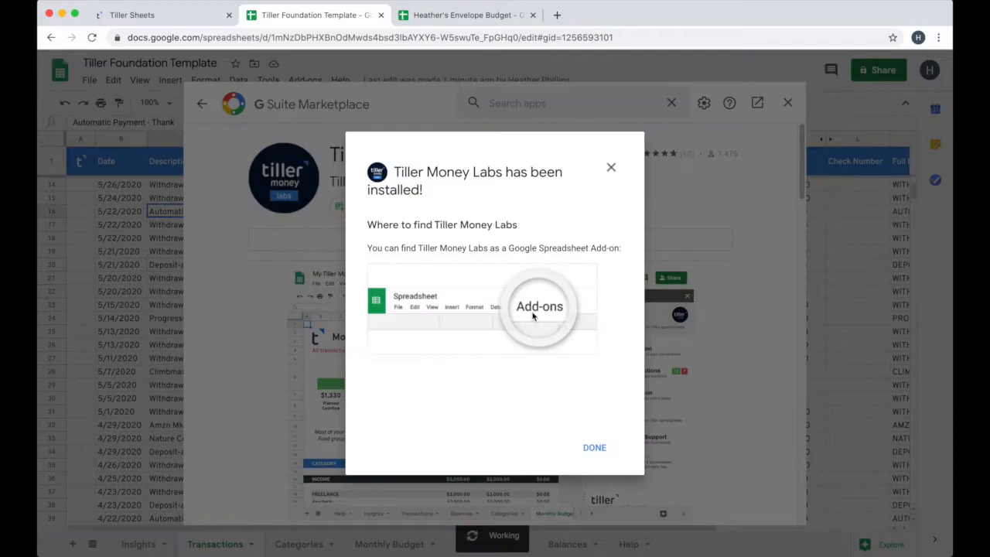
{"action": "left_click", "coordinate": [594, 448]}
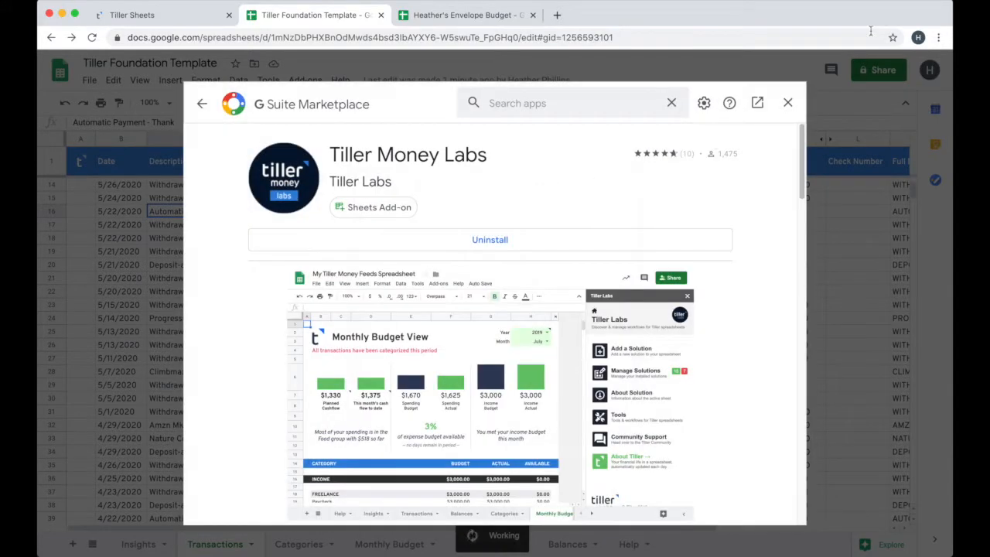
{"action": "left_click", "coordinate": [788, 105]}
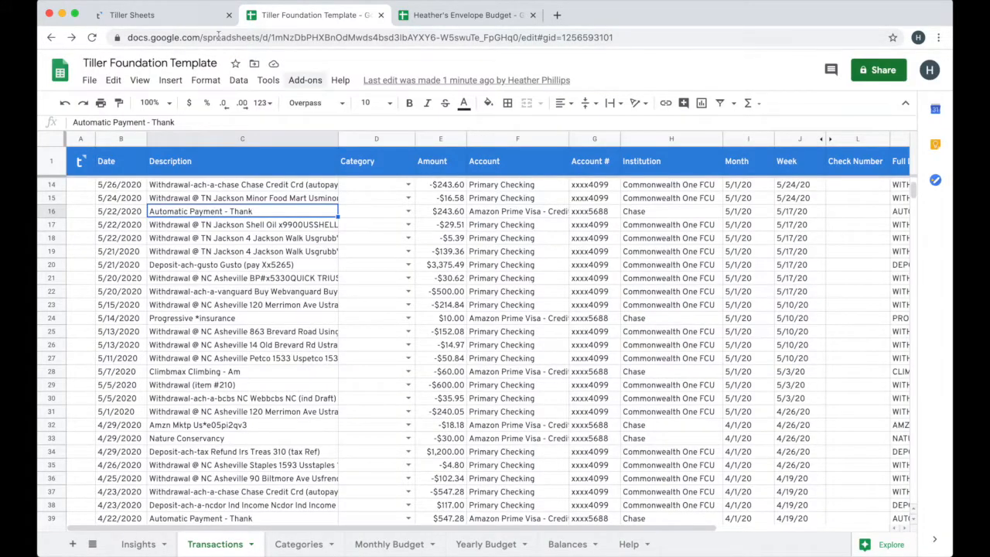
Look over the linked sheets in the Tiller Sheets dashboard and return to the Tiller Foundation Template
{"action": "left_click", "coordinate": [187, 16]}
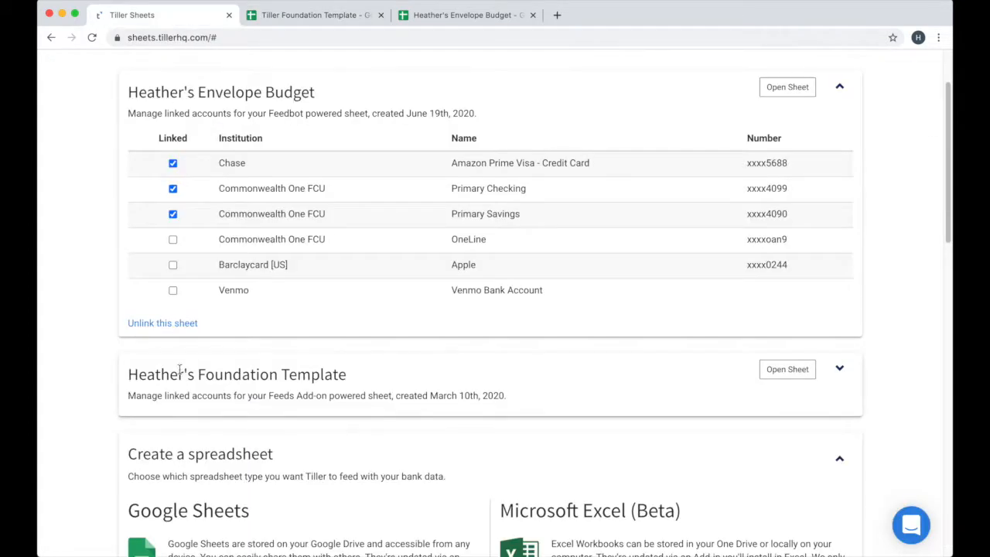
{"action": "scroll", "coordinate": [65, 352], "scroll_direction": "up", "scroll_amount": 3}
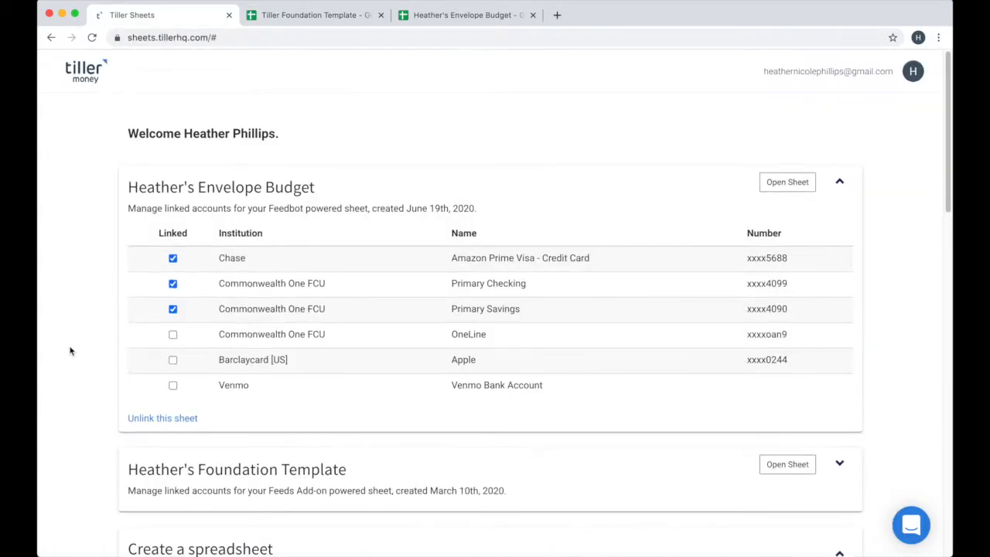
{"action": "left_click", "coordinate": [287, 15]}
Launch Tiller Money Labs in the Foundation Template and accept its introduction and privacy disclosure
{"action": "left_click", "coordinate": [305, 79]}
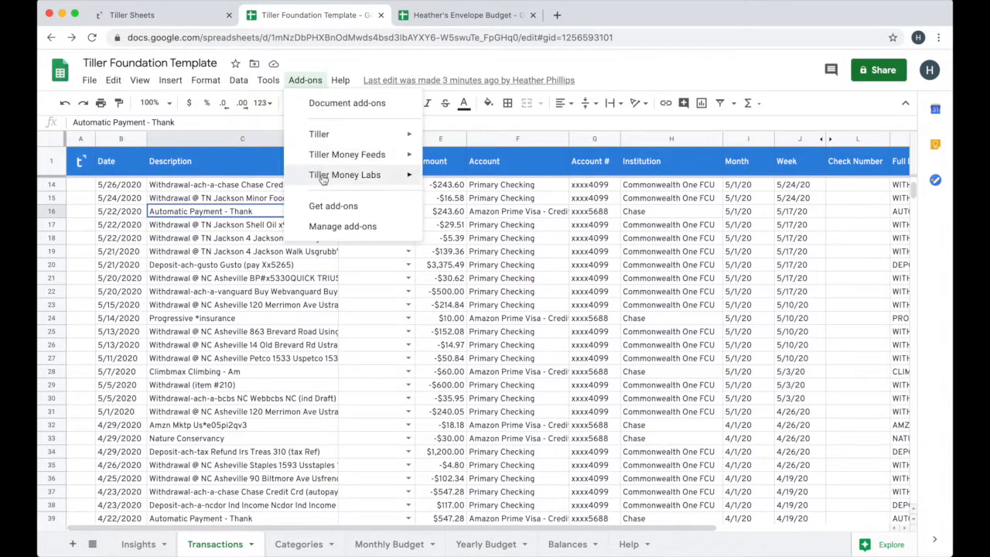
{"action": "mouse_move", "coordinate": [323, 177]}
{"action": "left_click", "coordinate": [457, 177]}
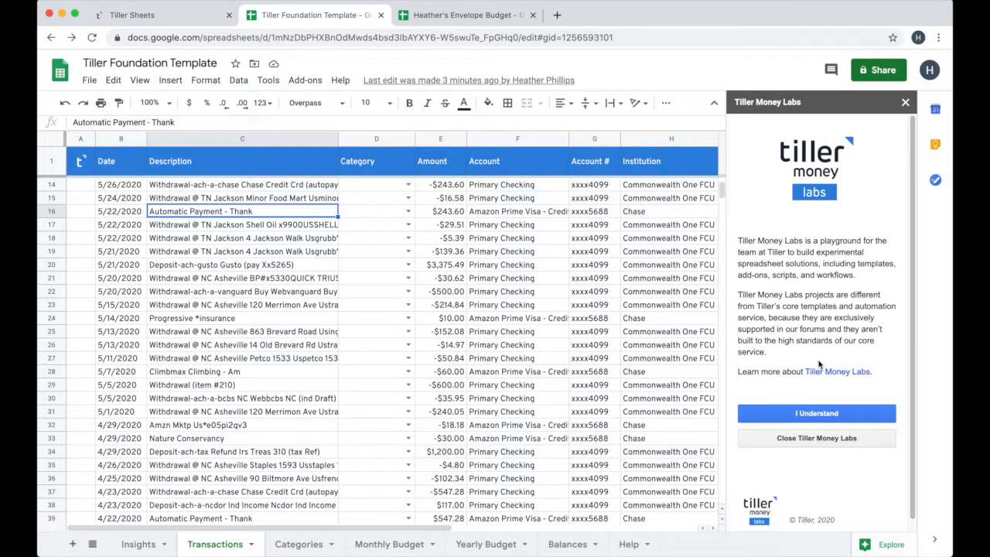
{"action": "left_click", "coordinate": [794, 418]}
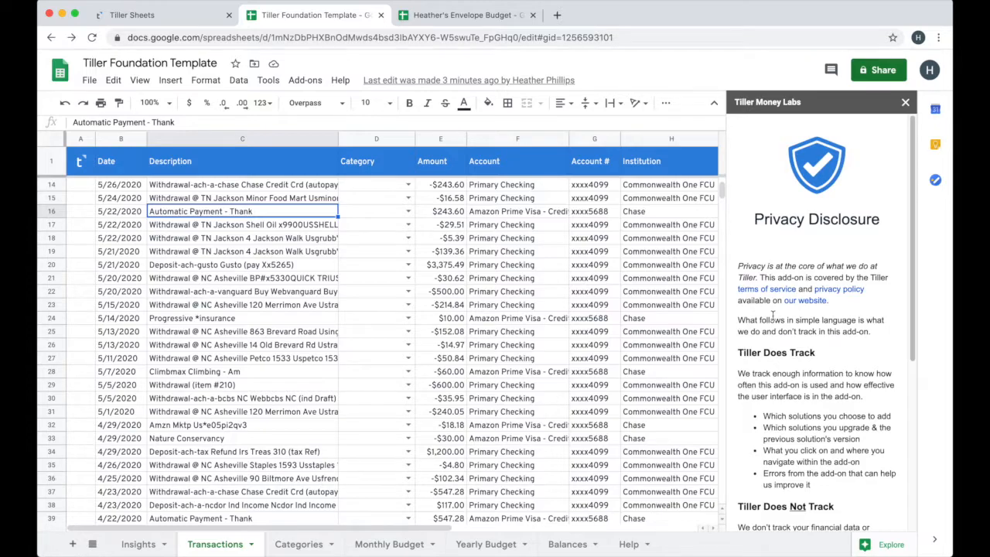
{"action": "scroll", "coordinate": [772, 334], "scroll_direction": "down", "scroll_amount": 4}
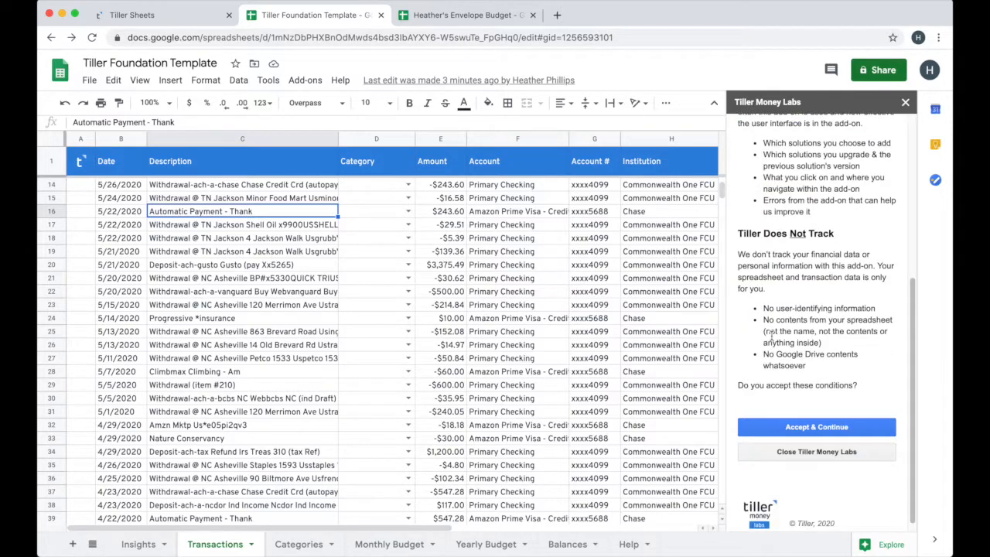
{"action": "left_click", "coordinate": [805, 428]}
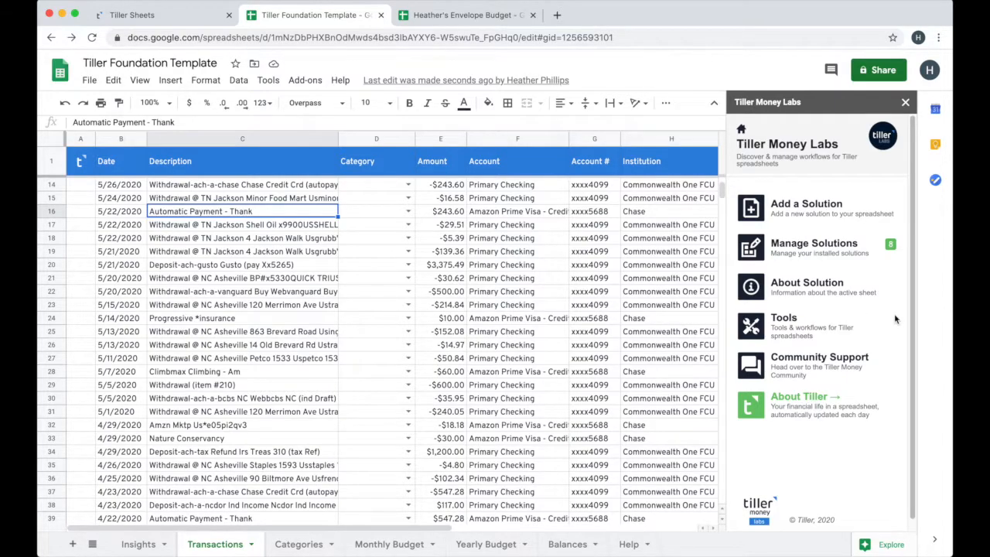
Open the Migration Helper among the Tiller Money Labs utilities
{"action": "left_click", "coordinate": [782, 322]}
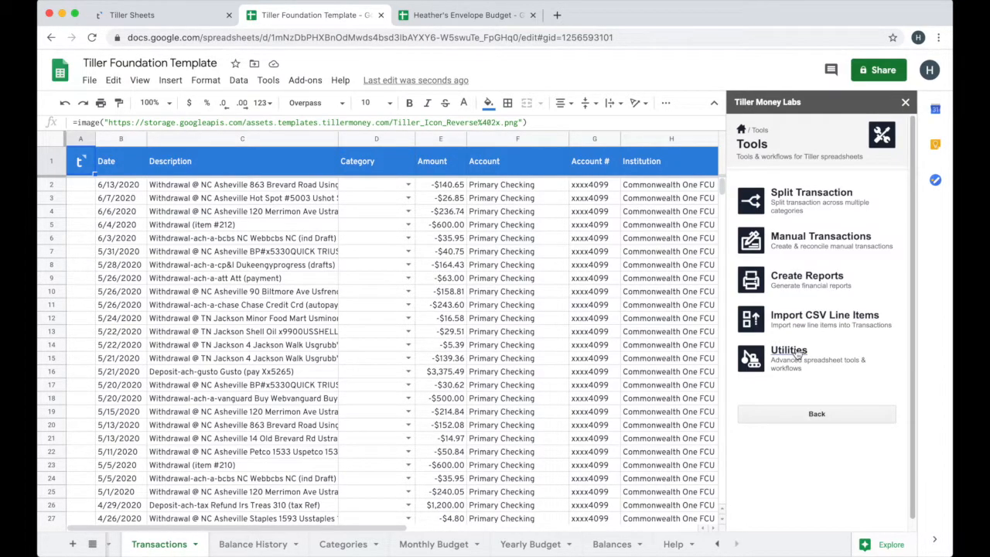
{"action": "left_click", "coordinate": [841, 357]}
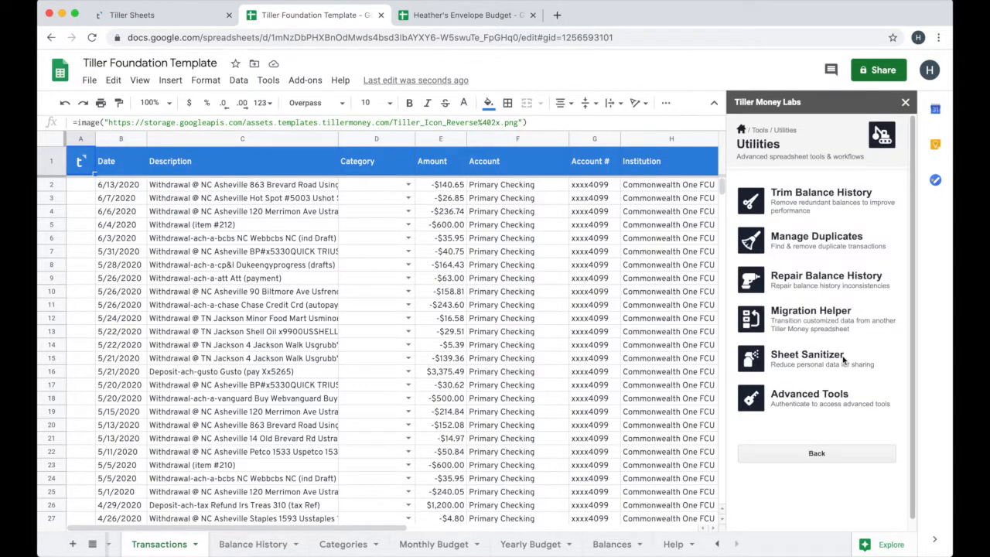
{"action": "left_click", "coordinate": [820, 311]}
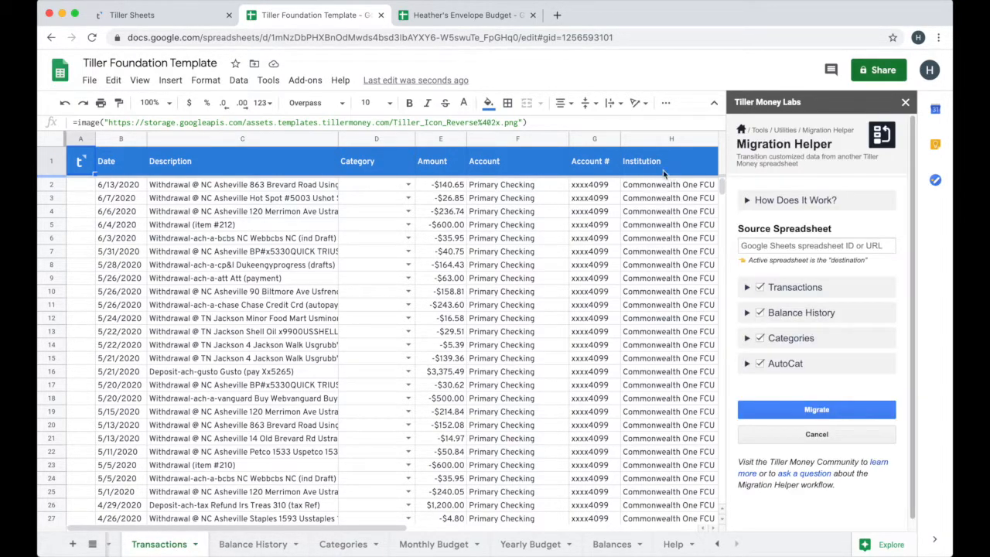
Copy the Envelope Budget spreadsheet's URL and enter it as the Migration Helper's source spreadsheet
{"action": "left_click", "coordinate": [460, 14]}
{"action": "left_click", "coordinate": [438, 37]}
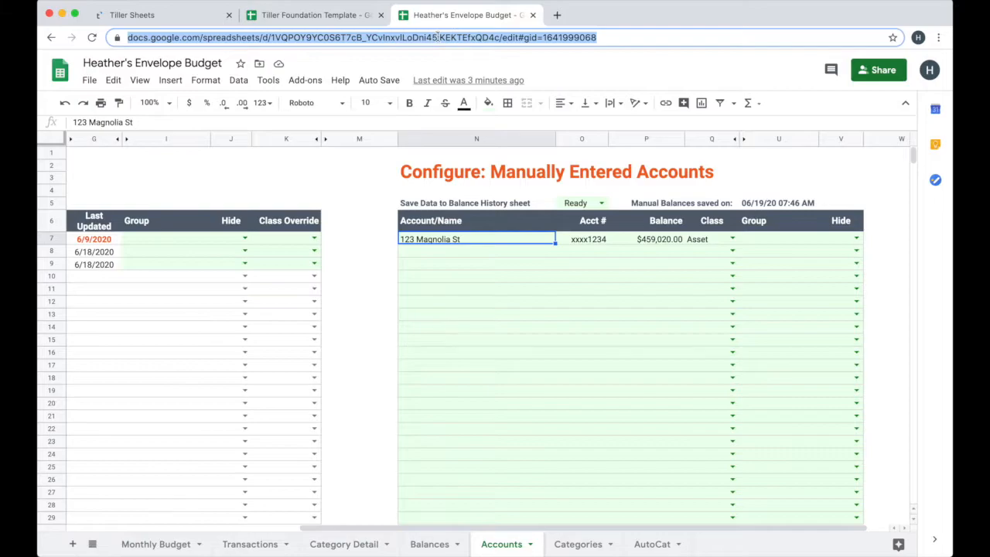
{"action": "right_click", "coordinate": [438, 37]}
{"action": "left_click", "coordinate": [464, 111]}
{"action": "left_click", "coordinate": [325, 14]}
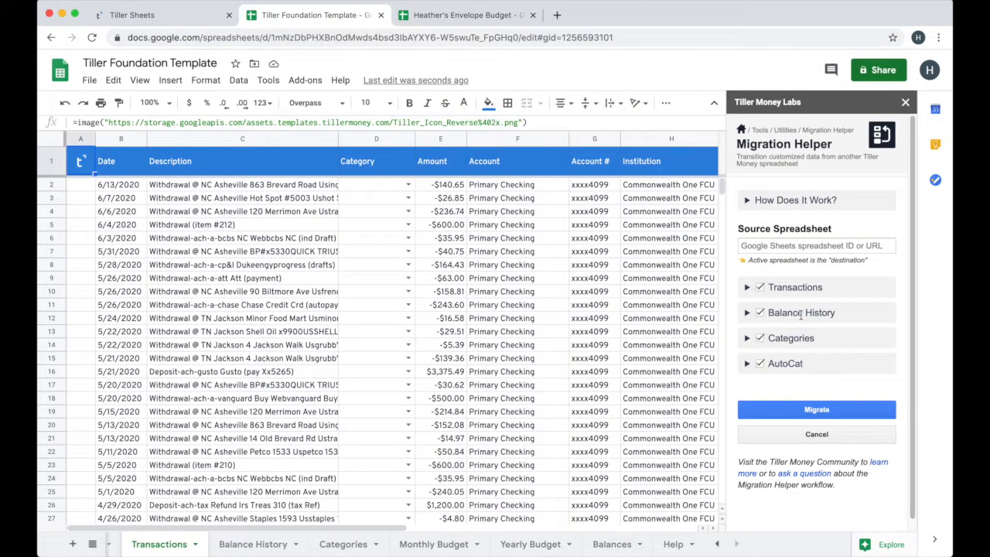
{"action": "left_click", "coordinate": [765, 245]}
{"action": "right_click", "coordinate": [766, 246]}
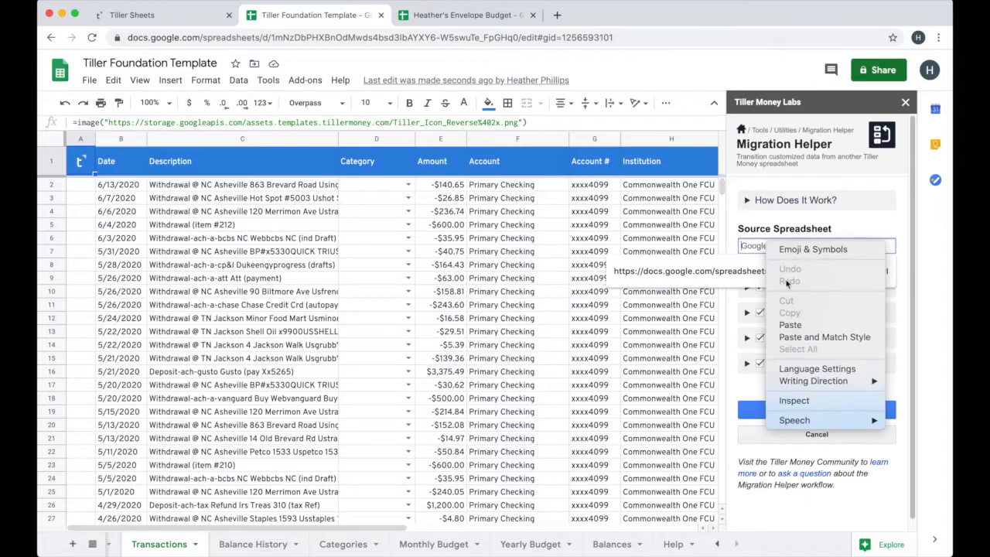
{"action": "left_click", "coordinate": [790, 325]}
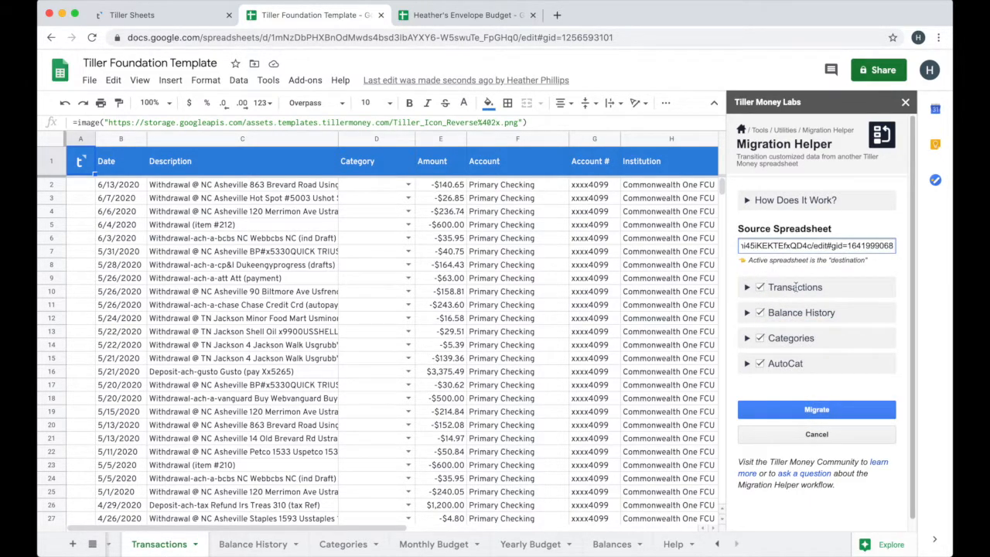
Review the Migration Helper's default settings for migrating transactions and collapse them again
{"action": "left_click", "coordinate": [796, 287]}
{"action": "scroll", "coordinate": [778, 383], "scroll_direction": "down", "scroll_amount": 4}
{"action": "scroll", "coordinate": [773, 386], "scroll_direction": "up", "scroll_amount": 4}
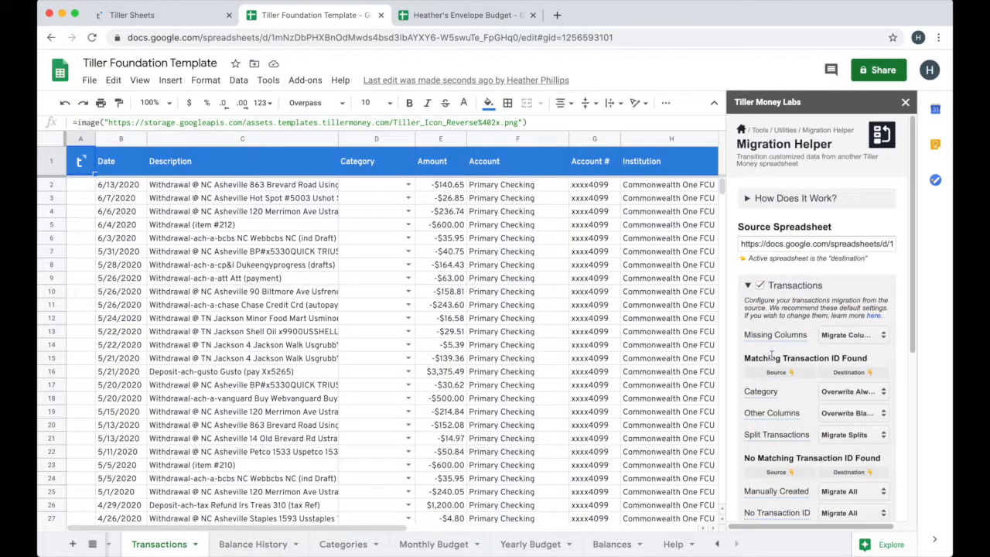
{"action": "left_click", "coordinate": [748, 288]}
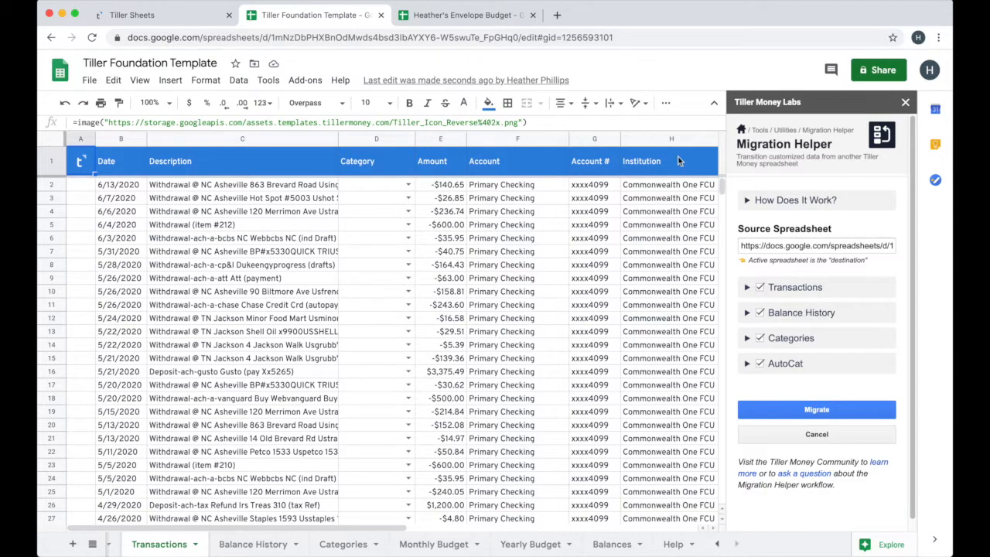
Check the manually entered accounts on the Envelope Budget's Accounts sheet and return to the Foundation Template
{"action": "left_click", "coordinate": [479, 21]}
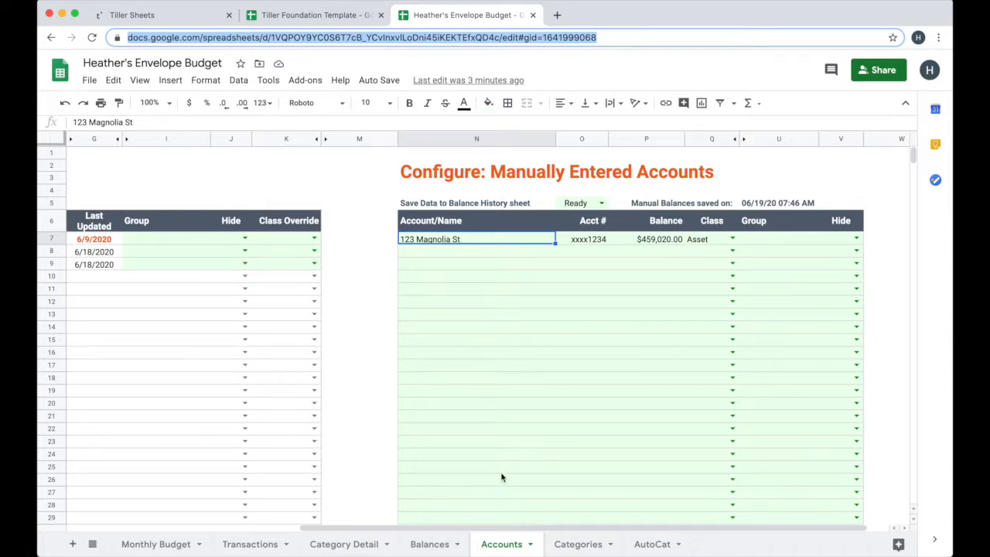
{"action": "left_click", "coordinate": [510, 546]}
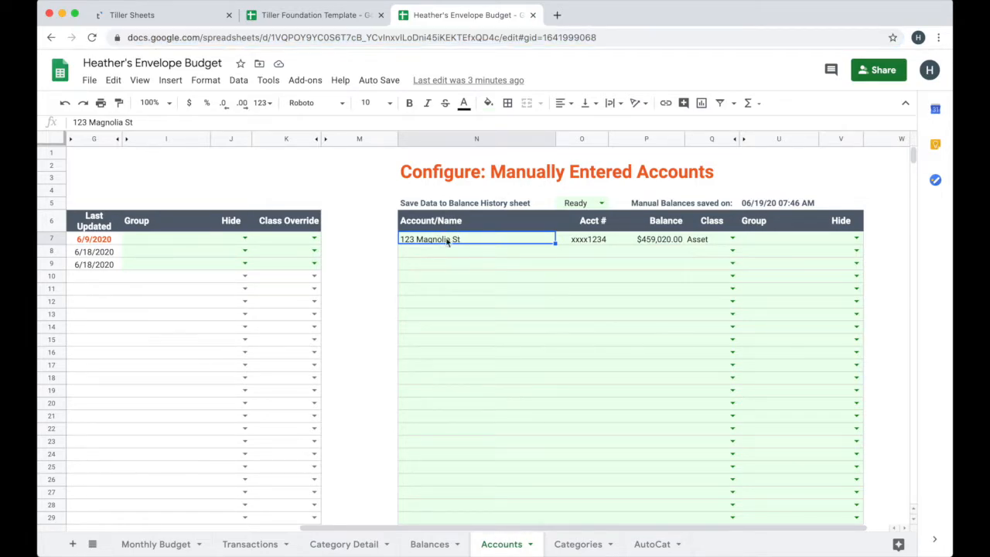
{"action": "left_click", "coordinate": [334, 15]}
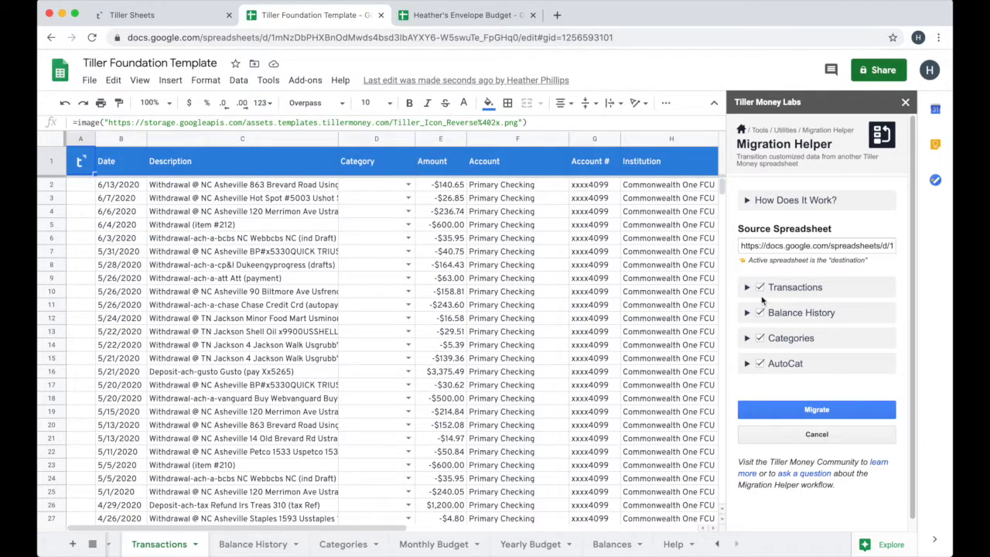
Set the Migration Helper's Categories option to Overwrite and review the template's existing Categories sheet
{"action": "left_click", "coordinate": [747, 340]}
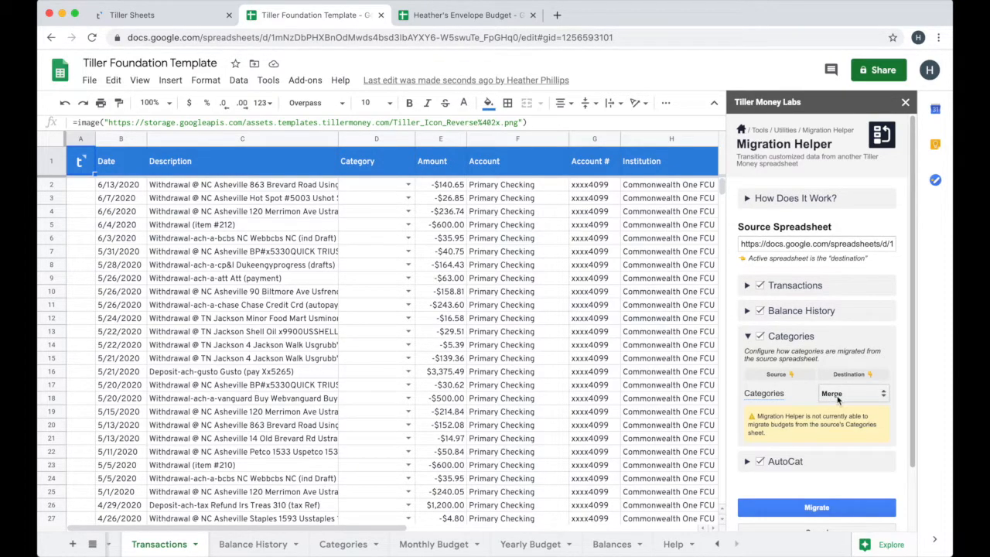
{"action": "left_click", "coordinate": [843, 396]}
{"action": "left_click", "coordinate": [849, 404]}
{"action": "left_click", "coordinate": [340, 543]}
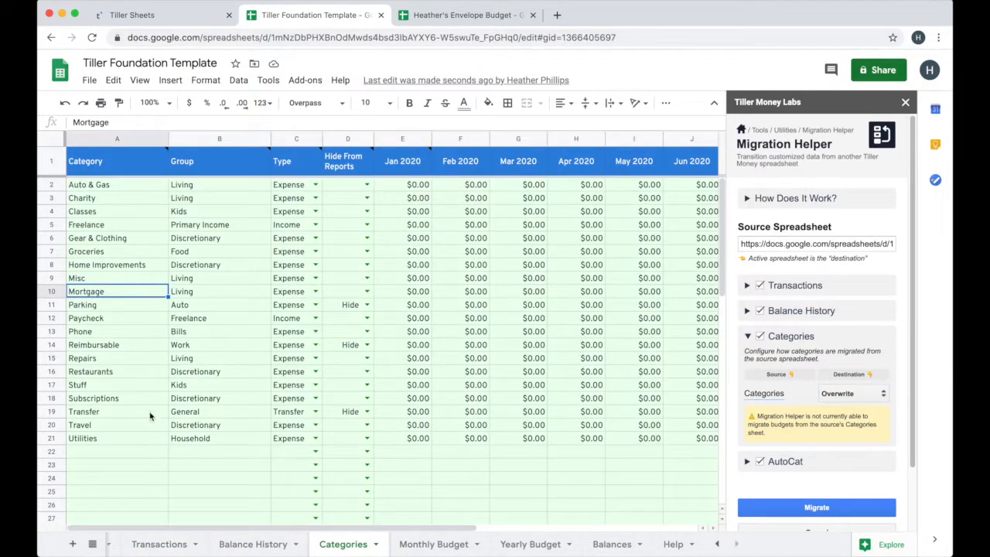
{"action": "left_click", "coordinate": [159, 545]}
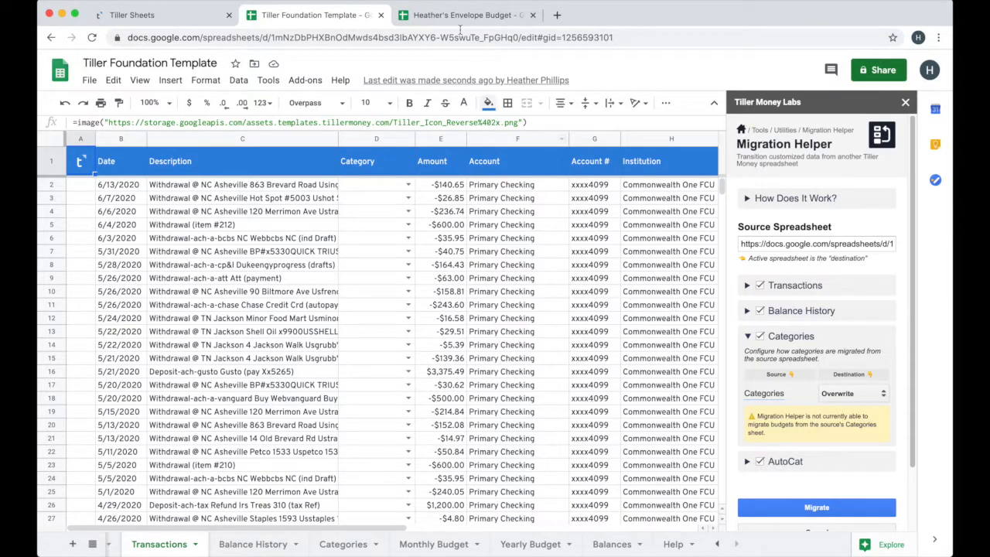
Check the rules on the Envelope Budget's AutoCat sheet, and start the migration into the Foundation Template
{"action": "left_click", "coordinate": [462, 14]}
{"action": "left_click", "coordinate": [652, 545]}
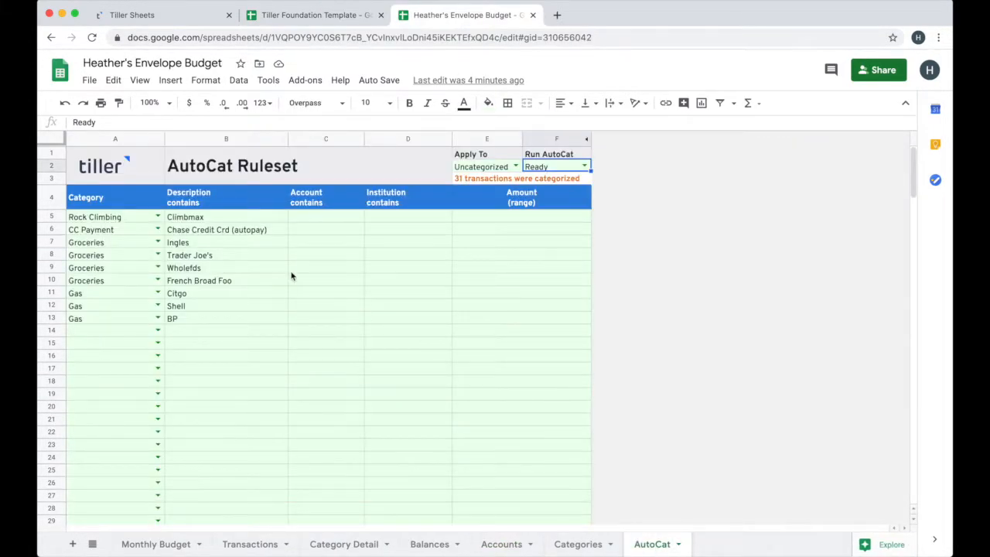
{"action": "left_click", "coordinate": [289, 15]}
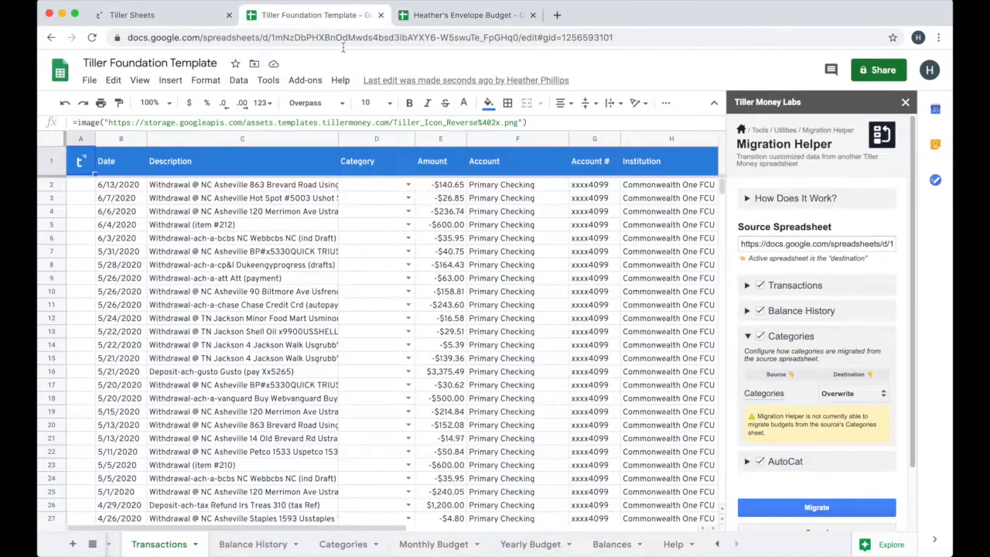
{"action": "left_click", "coordinate": [767, 503]}
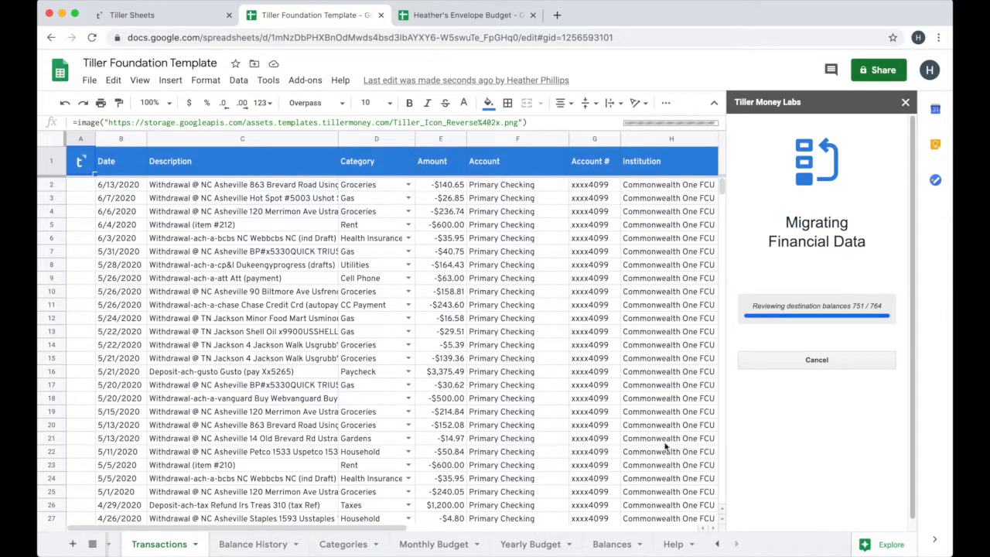
Check the migrated categories on the Transactions sheet and the manual account's entry and Account ID on the Balance History sheet
{"action": "left_click", "coordinate": [358, 141]}
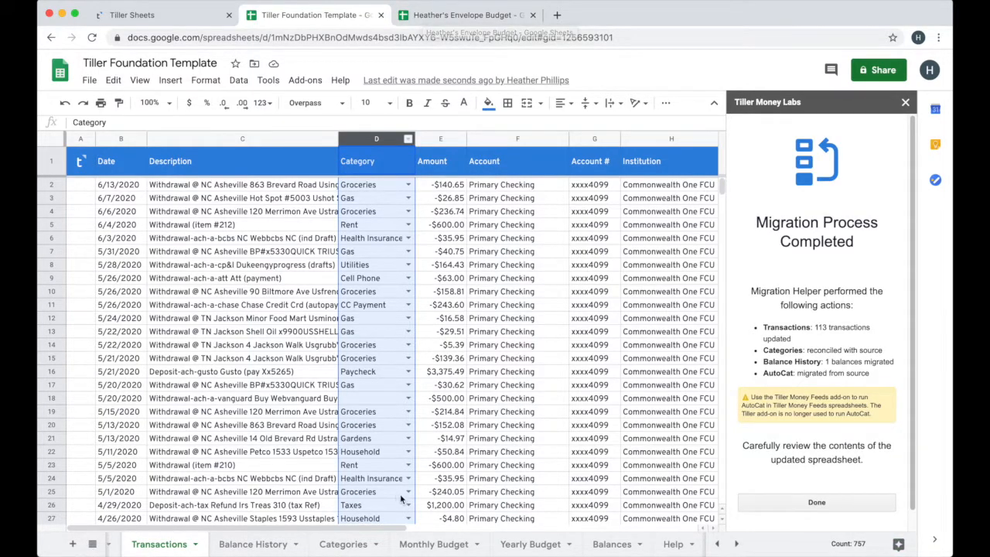
{"action": "left_click", "coordinate": [249, 543]}
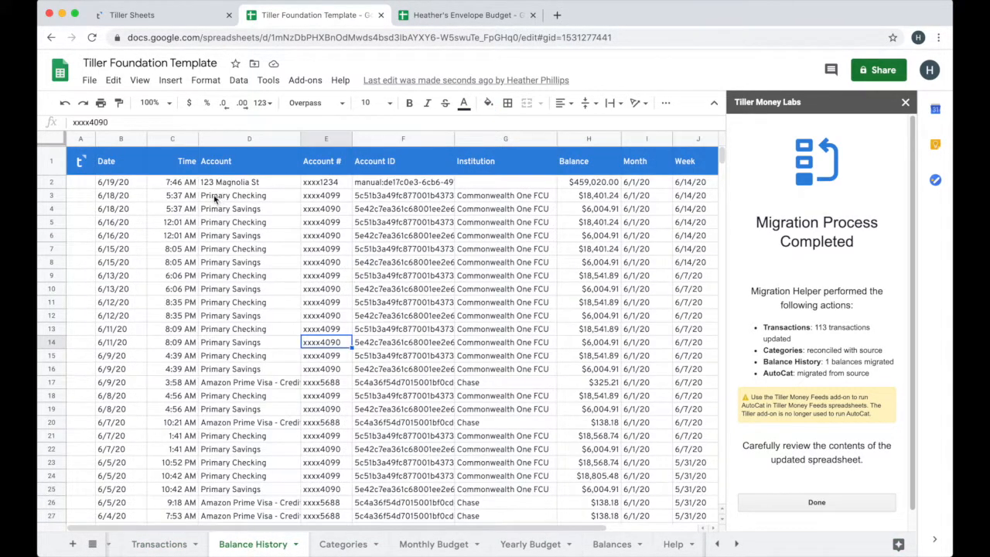
{"action": "left_click", "coordinate": [53, 182]}
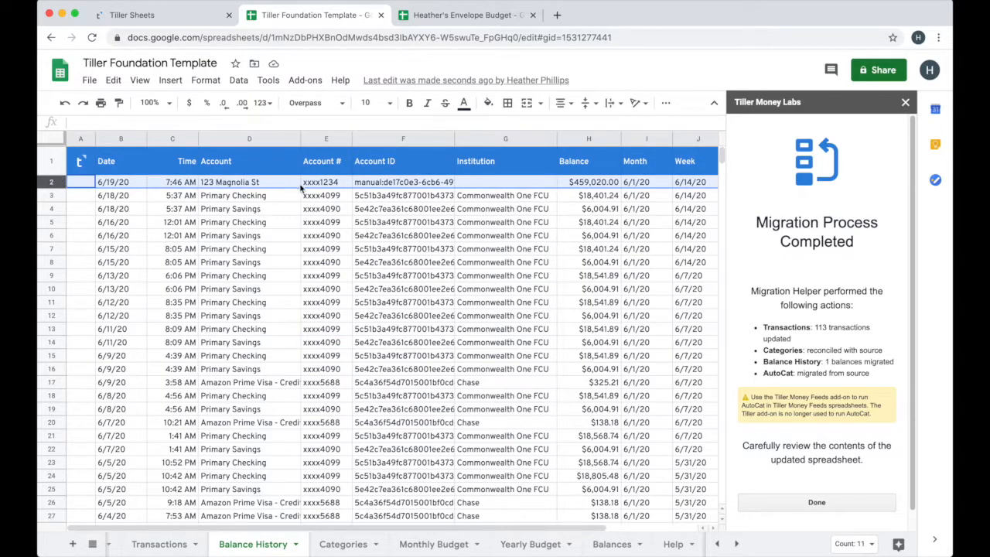
{"action": "left_click", "coordinate": [391, 184]}
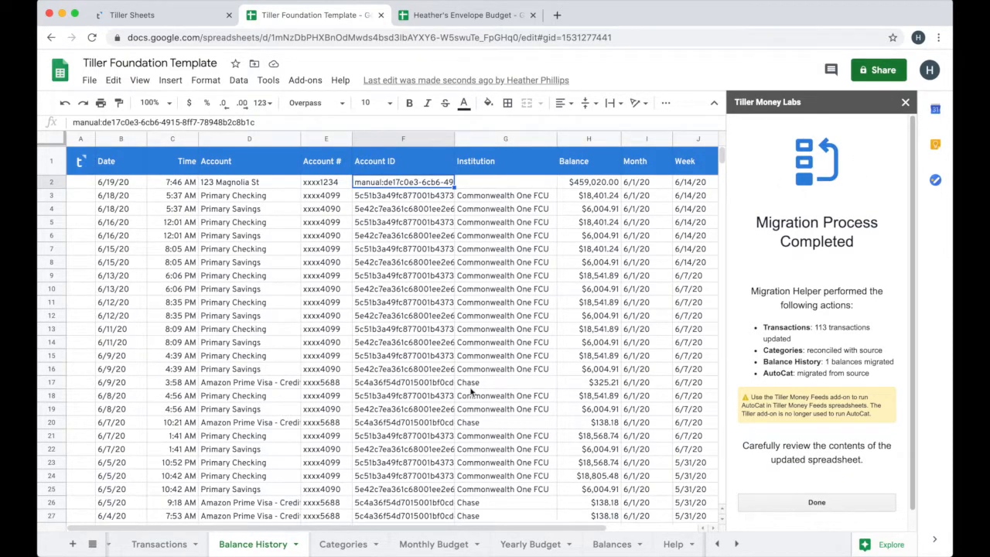
Return to the Transactions sheet, finish and close the Migration Helper, and launch the Tiller Money Feeds add-on
{"action": "left_click", "coordinate": [153, 544]}
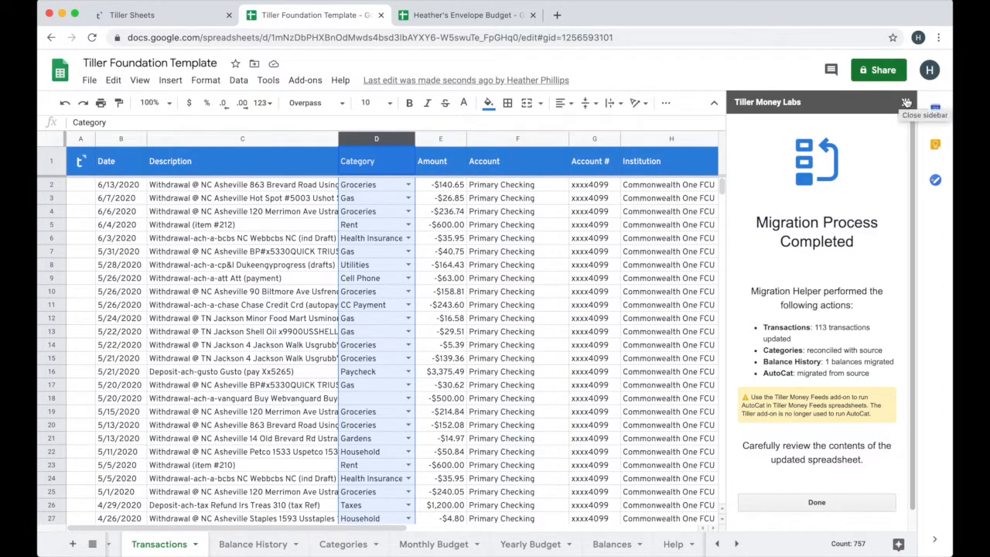
{"action": "left_click", "coordinate": [819, 503]}
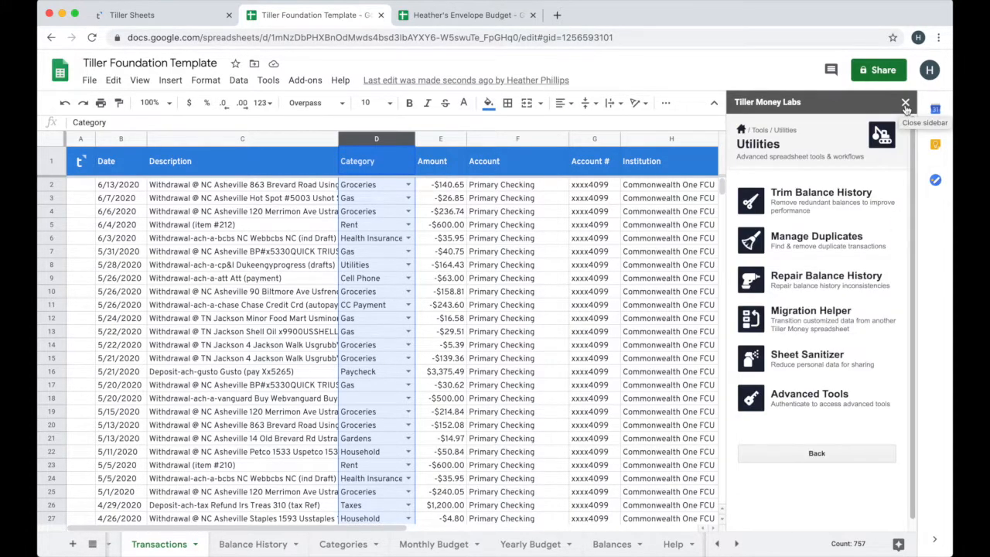
{"action": "left_click", "coordinate": [905, 102]}
{"action": "left_click", "coordinate": [315, 80]}
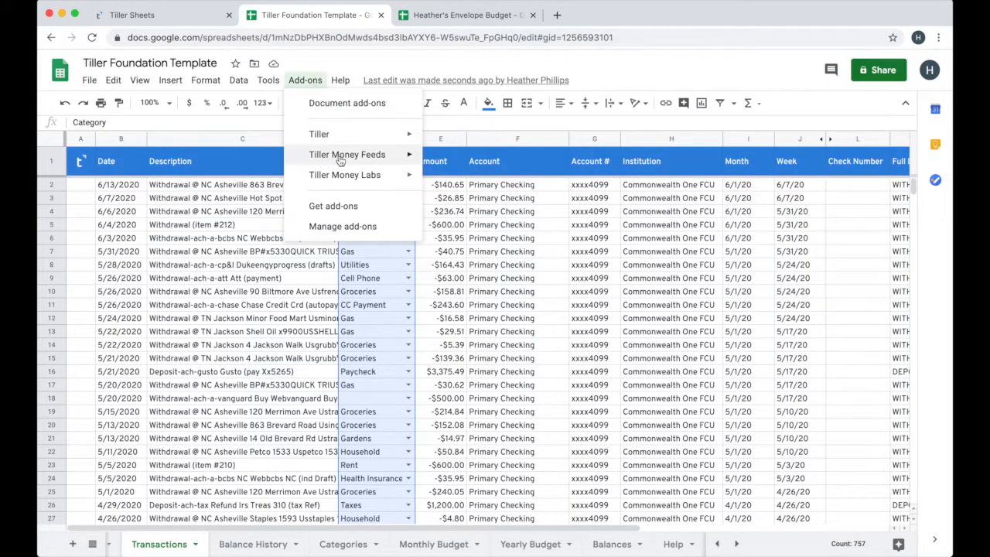
{"action": "mouse_move", "coordinate": [387, 159]}
{"action": "left_click", "coordinate": [472, 180]}
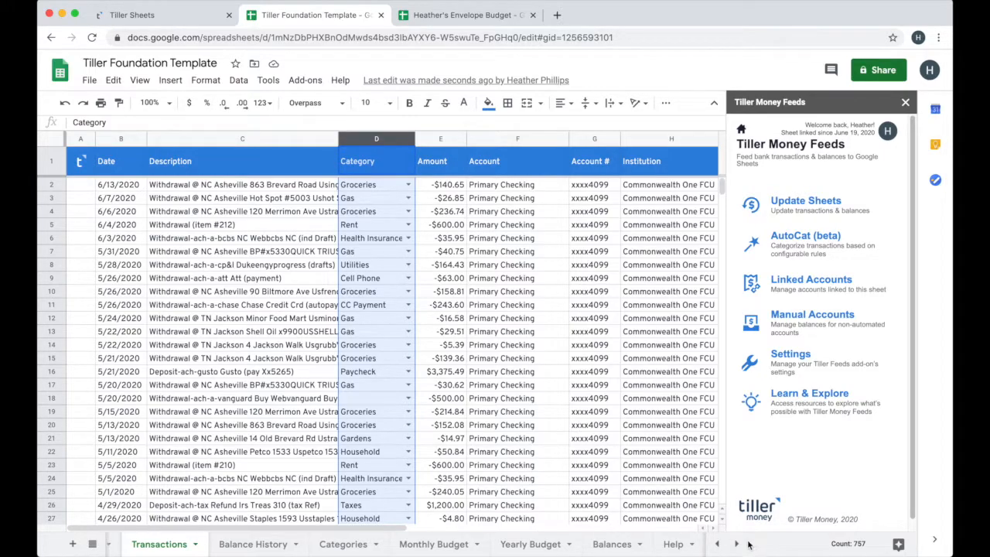
On the Accounts sheet, add the Primary Checking account in the first row and set its group to Personal
{"action": "left_click", "coordinate": [717, 545]}
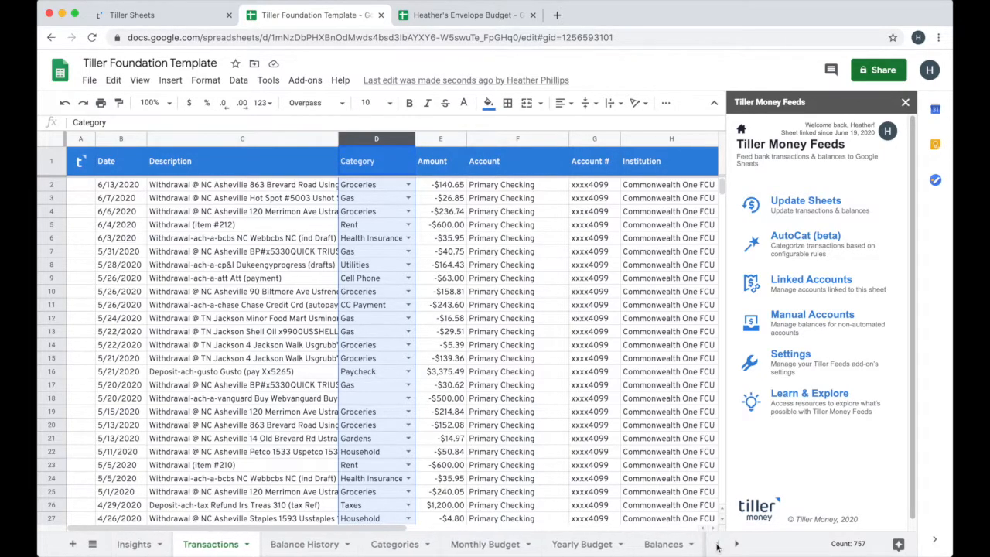
{"action": "left_click", "coordinate": [92, 544]}
{"action": "left_click", "coordinate": [129, 438]}
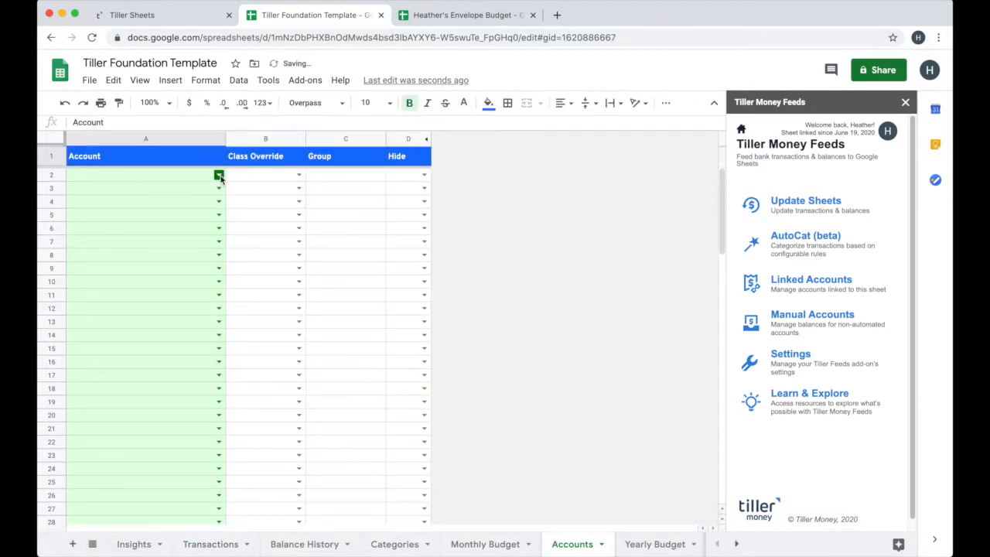
{"action": "left_click", "coordinate": [219, 175]}
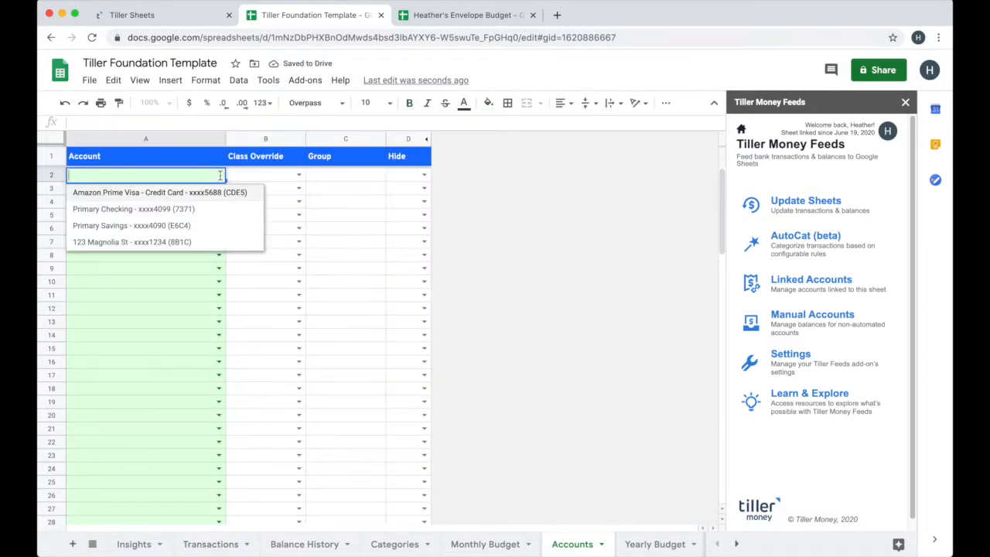
{"action": "left_click", "coordinate": [128, 210]}
{"action": "left_click", "coordinate": [333, 175]}
{"action": "type", "text": "Person"}
{"action": "key", "text": "Return"}
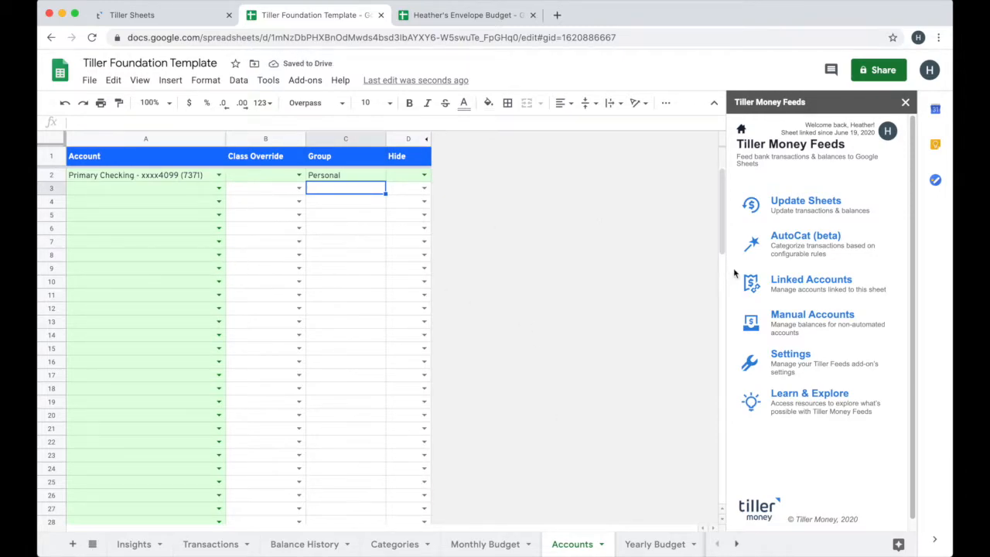
Update the migrated manual account's balance to 460,020.00 in Manual Accounts and view the Balances sheet
{"action": "left_click", "coordinate": [789, 319]}
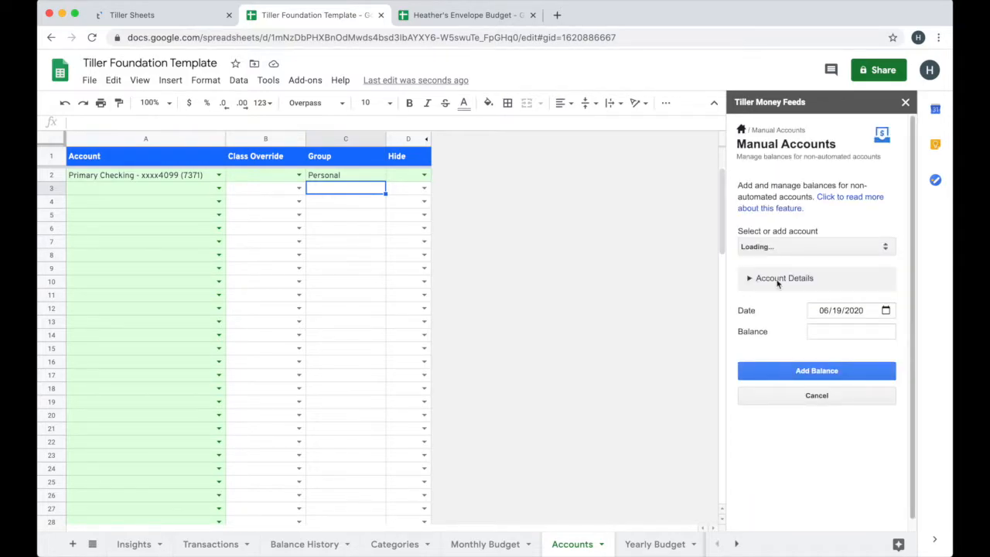
{"action": "left_click", "coordinate": [772, 247]}
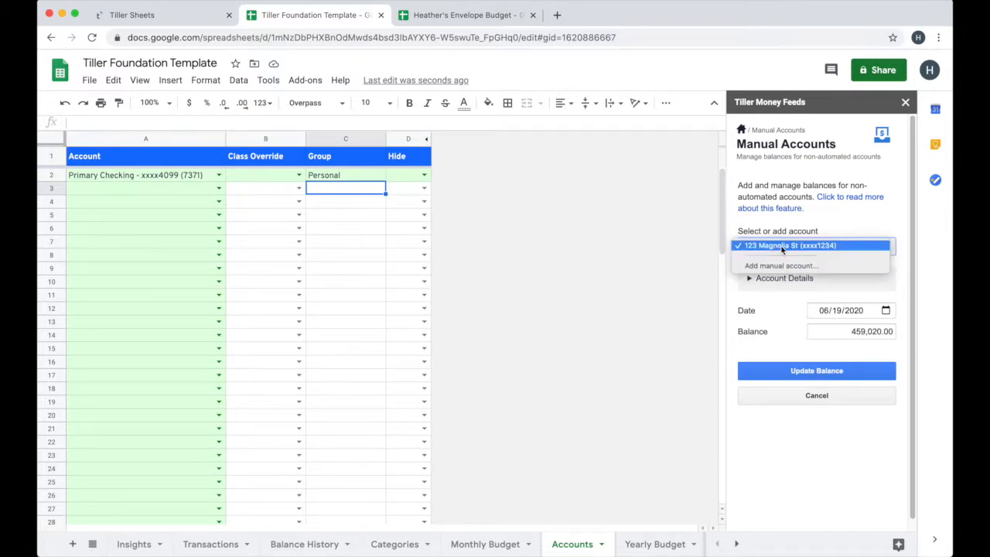
{"action": "left_click", "coordinate": [824, 246]}
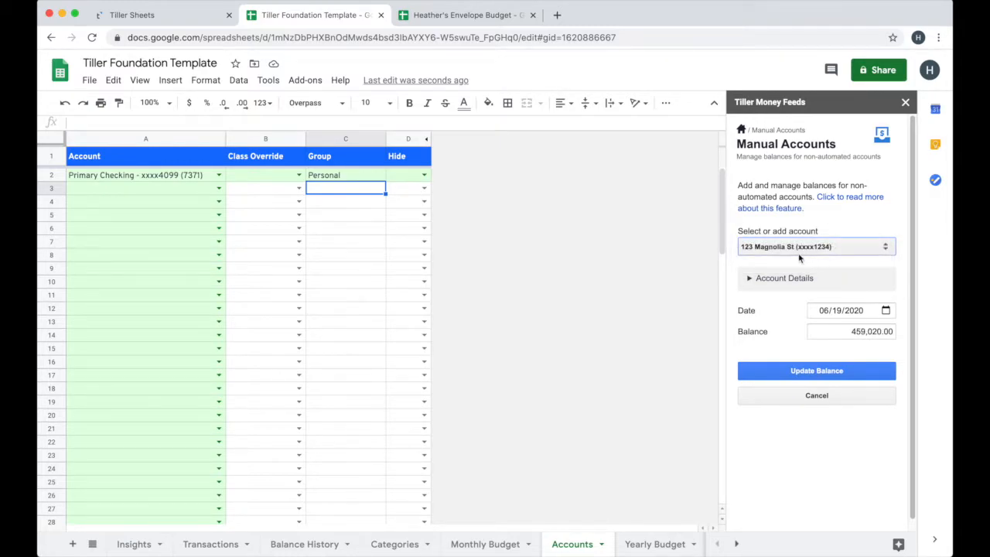
{"action": "left_click", "coordinate": [844, 332]}
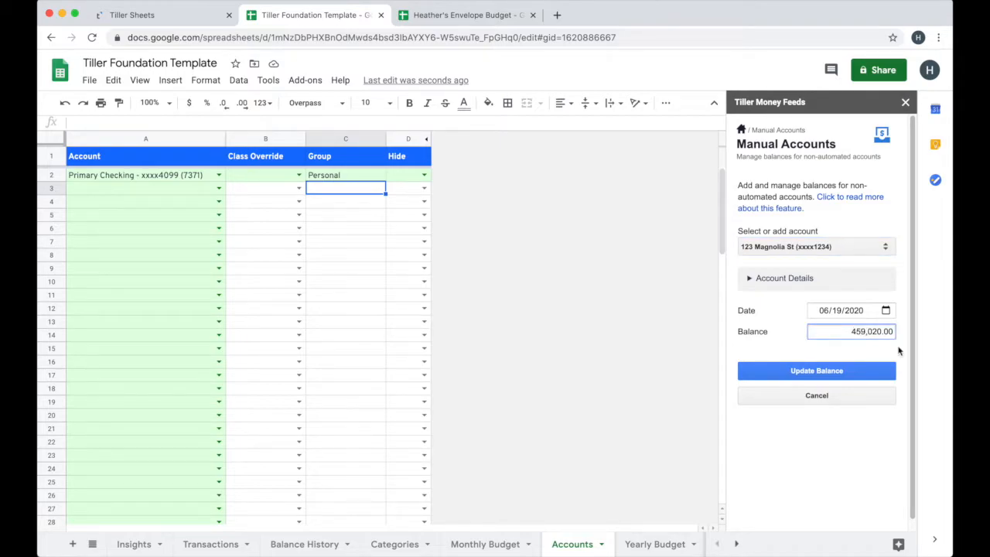
{"action": "key", "text": "BackSpace"}
{"action": "key", "text": "BackSpace"}
{"action": "type", "text": "6"}
{"action": "left_click", "coordinate": [792, 372]}
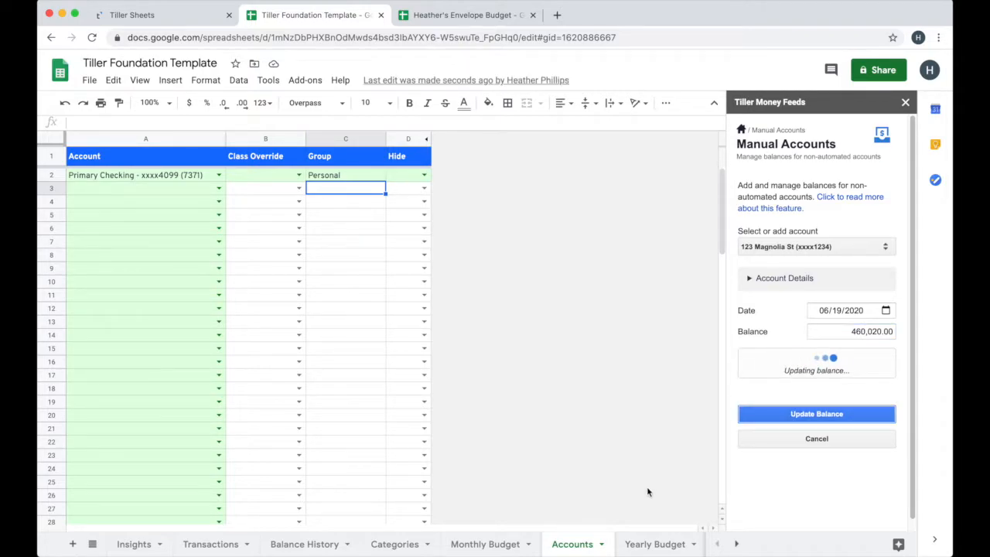
{"action": "left_click", "coordinate": [92, 543]}
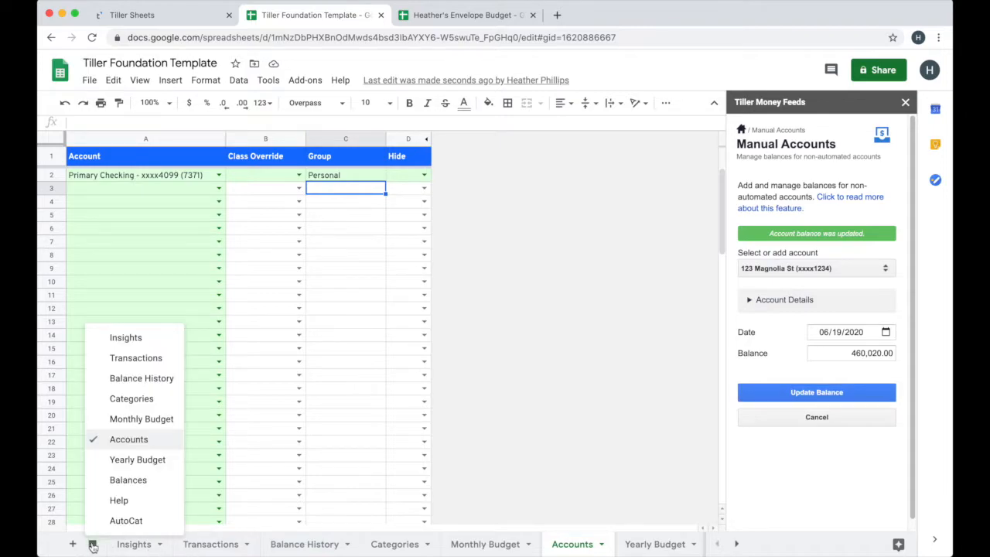
{"action": "left_click", "coordinate": [119, 480]}
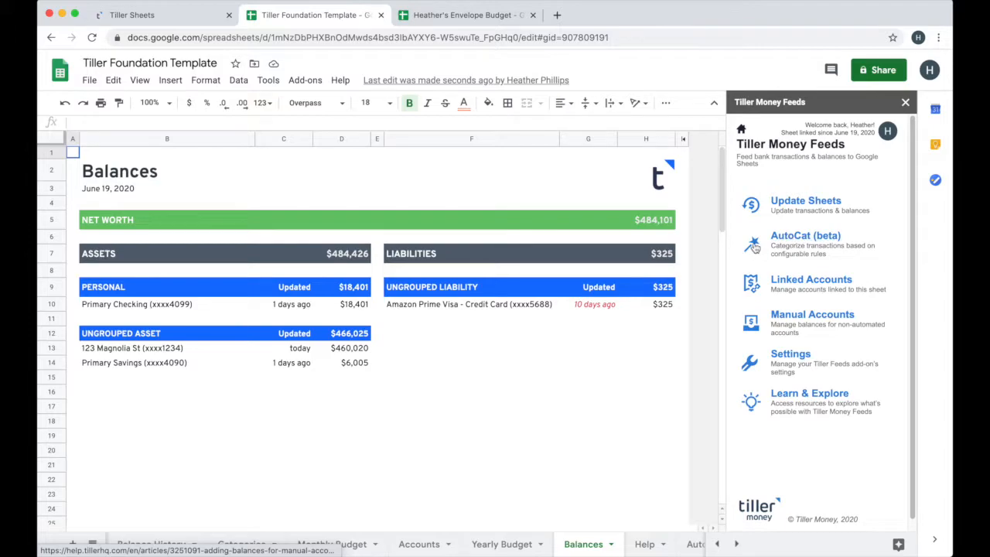
Review the old AutoCat ruleset sheet and migrate it to the Tiller Money Feeds AutoCat (beta) format
{"action": "left_click", "coordinate": [754, 246]}
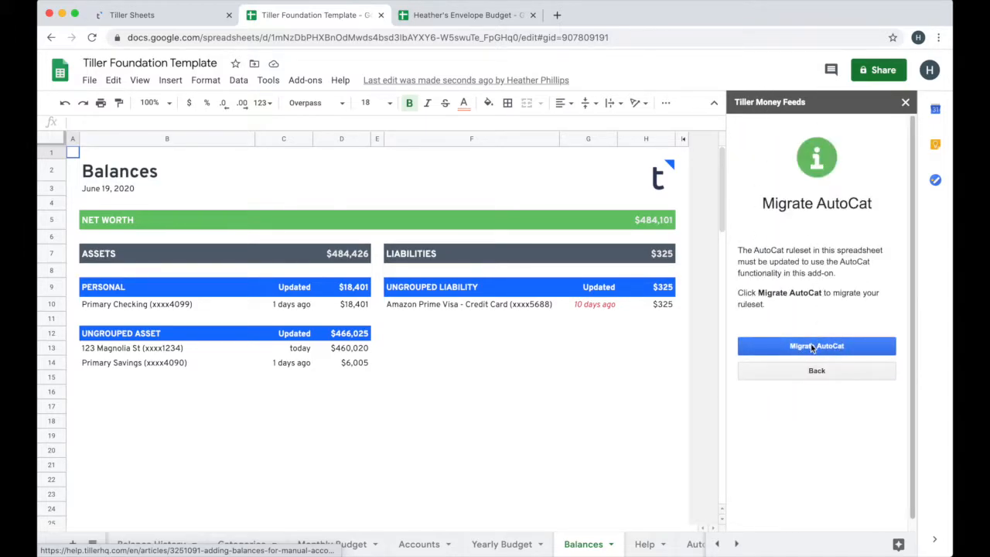
{"action": "left_click", "coordinate": [736, 545]}
{"action": "left_click", "coordinate": [661, 545]}
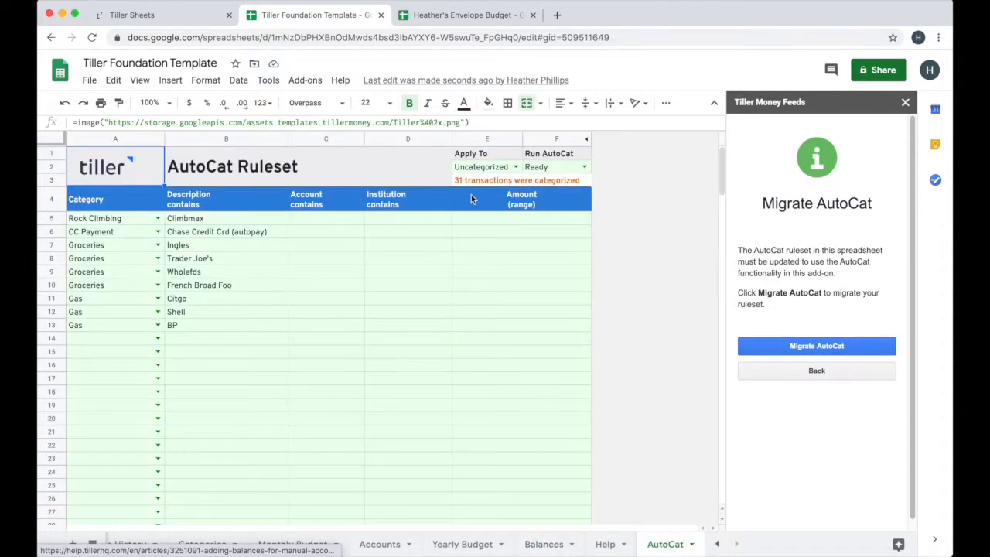
{"action": "left_click", "coordinate": [769, 345]}
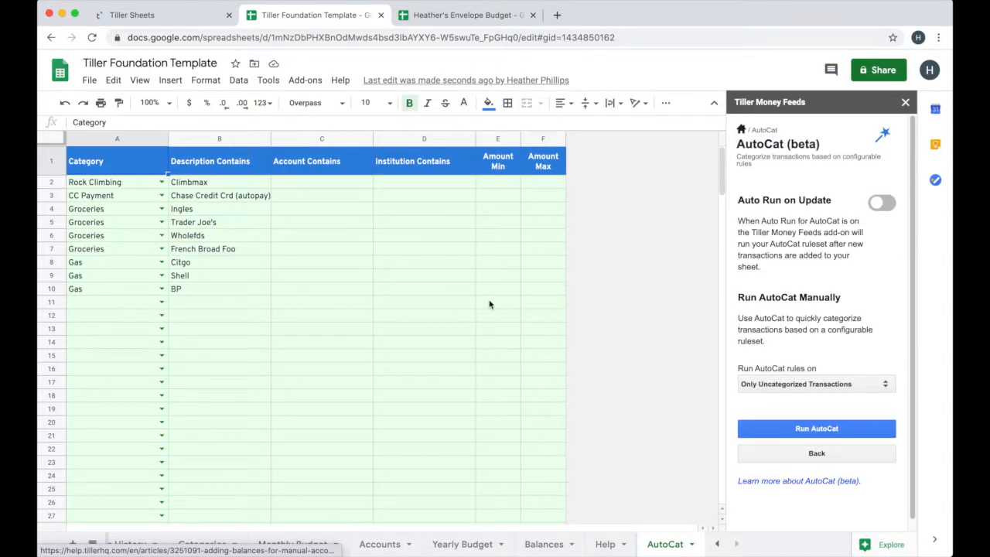
Examine the four separate Groceries rules and their descriptions on the migrated AutoCat sheet
{"action": "left_click", "coordinate": [100, 209]}
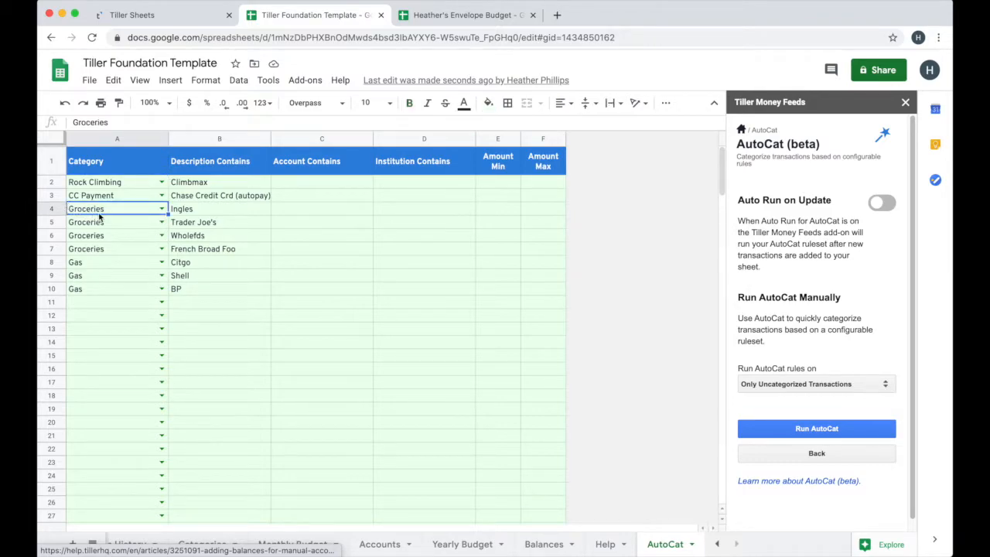
{"action": "left_click_drag", "start_coordinate": [102, 225], "coordinate": [101, 251]}
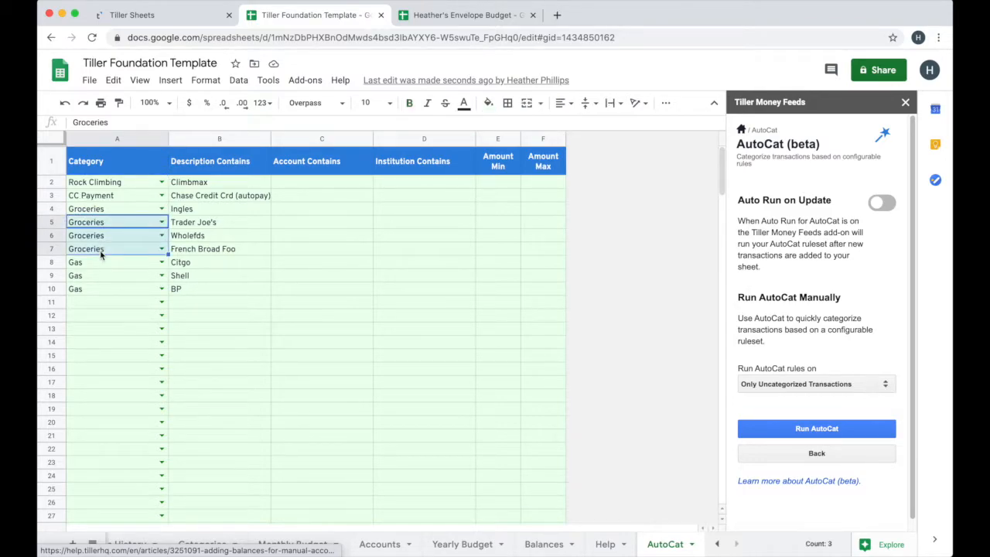
{"action": "left_click_drag", "start_coordinate": [101, 210], "coordinate": [104, 251]}
{"action": "left_click", "coordinate": [201, 222]}
Combine the first two Groceries rules by setting the Ingles rule's description to "Ingles","Trader Joe's"
{"action": "left_click", "coordinate": [195, 211]}
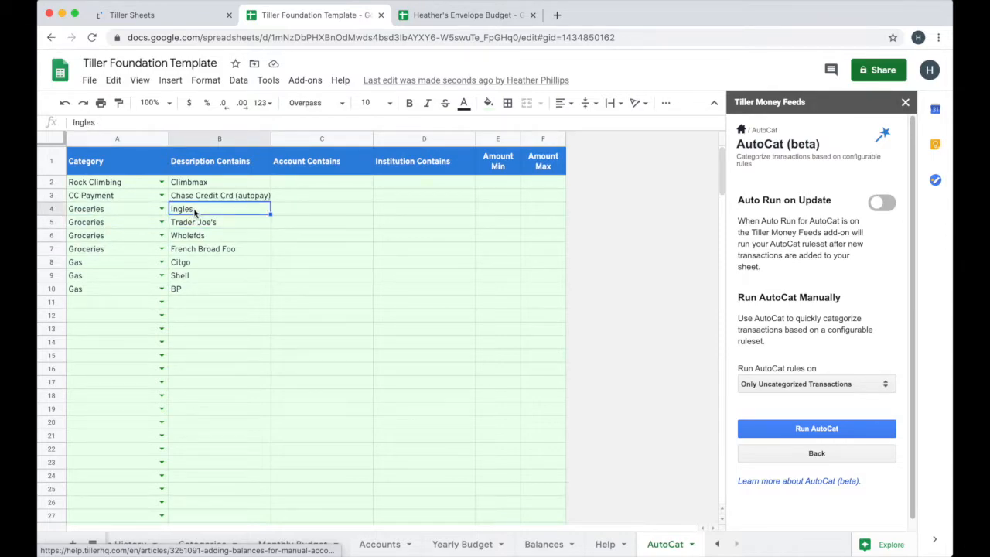
{"action": "left_click", "coordinate": [73, 125]}
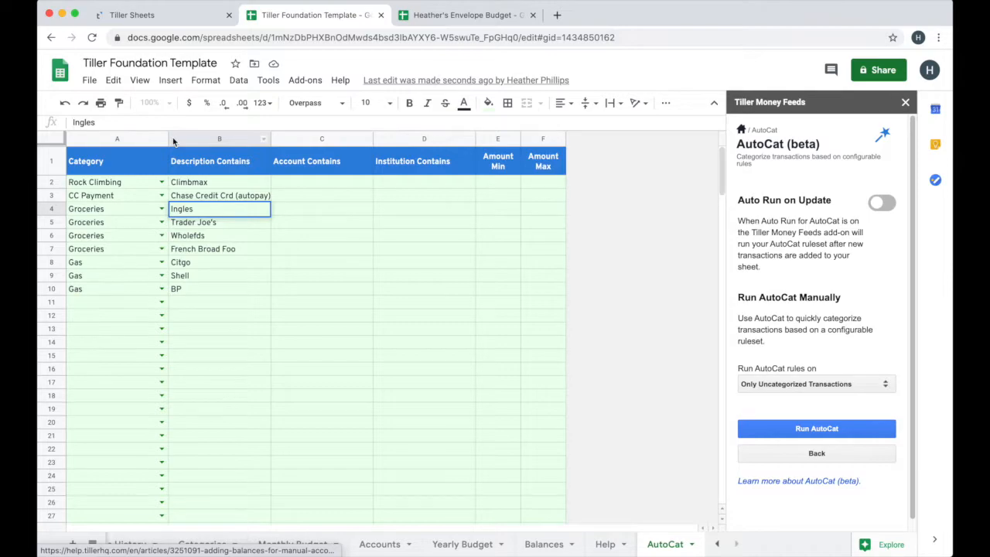
{"action": "type", "text": "\""}
{"action": "type", "text": "\","}
{"action": "left_click", "coordinate": [215, 225]}
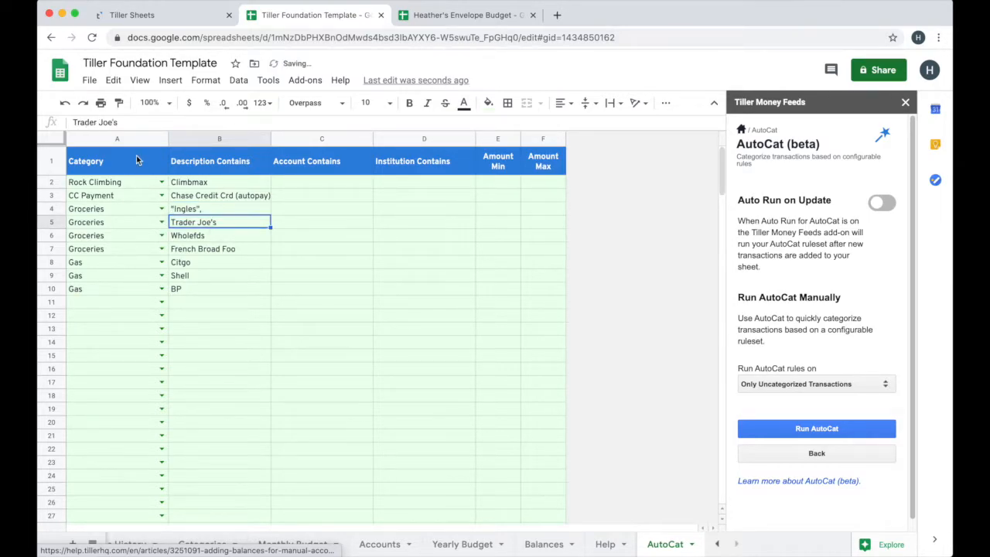
{"action": "key", "text": "ctrl+c"}
{"action": "double_click", "coordinate": [191, 211]}
{"action": "type", "text": "\""}
{"action": "key", "text": "ctrl+v"}
{"action": "type", "text": "\""}
{"action": "key", "text": "Return"}
Append "Wholefds" in quotes, separated by a comma, to the combined Groceries rule's description
{"action": "left_click", "coordinate": [207, 240]}
{"action": "double_click", "coordinate": [208, 240]}
{"action": "double_click", "coordinate": [207, 238]}
{"action": "key", "text": "Return"}
{"action": "left_click", "coordinate": [251, 207]}
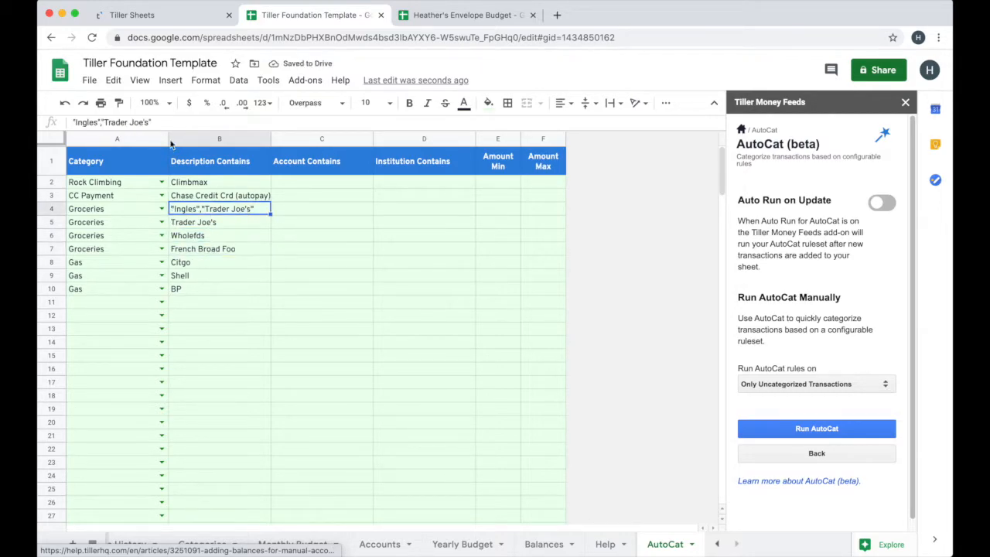
{"action": "double_click", "coordinate": [251, 207]}
{"action": "type", "text": ","}
{"action": "key", "text": "ctrl+v"}
{"action": "key", "text": "BackSpace"}
{"action": "key", "text": "BackSpace"}
{"action": "key", "text": "BackSpace"}
{"action": "key", "text": "BackSpace"}
{"action": "key", "text": "BackSpace"}
{"action": "key", "text": "BackSpace"}
{"action": "key", "text": "BackSpace"}
{"action": "key", "text": "BackSpace"}
{"action": "type", "text": "\""}
{"action": "key", "text": "ctrl+v"}
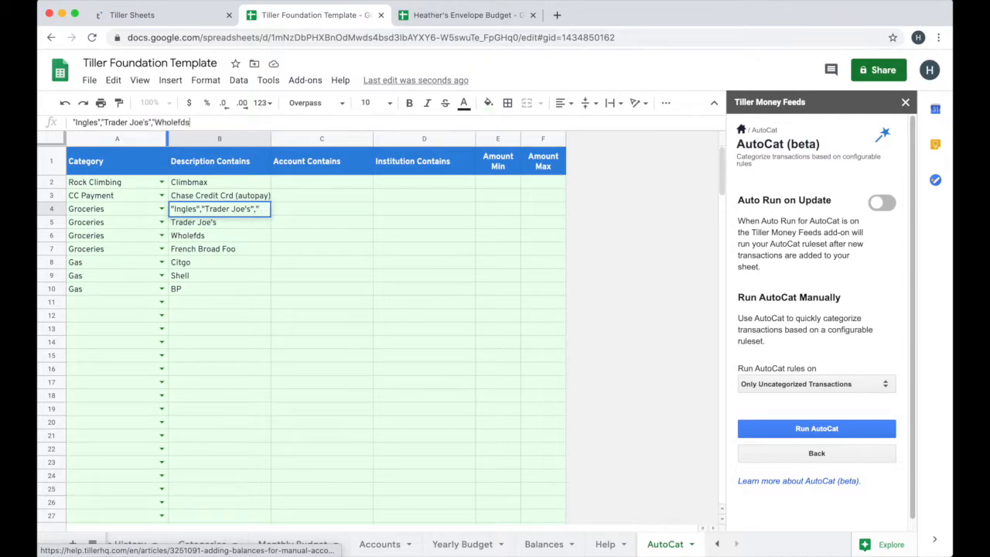
{"action": "type", "text": "\""}
{"action": "key", "text": "Return"}
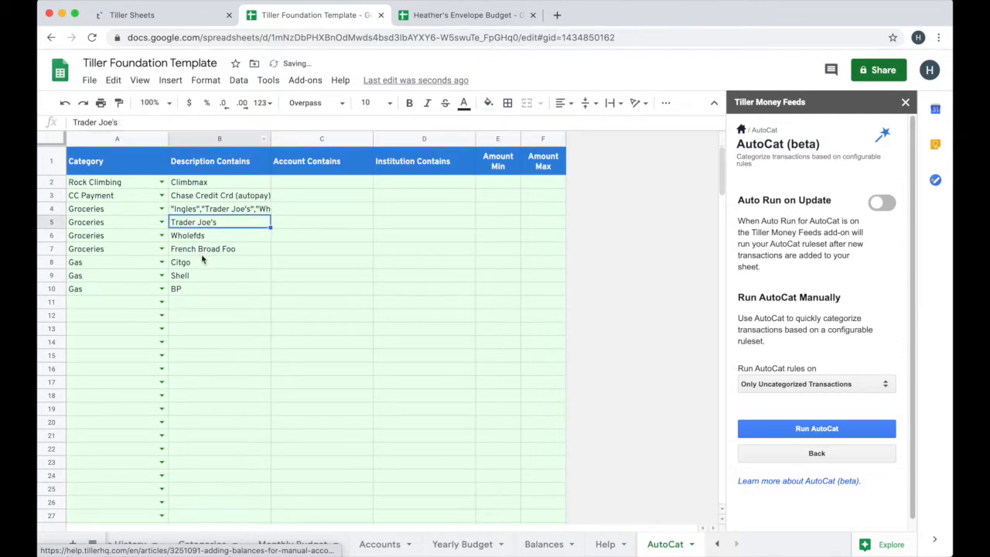
Append "French Broad Foo" as the last quoted, comma-separated entry in the combined Groceries rule's description
{"action": "left_click", "coordinate": [203, 251]}
{"action": "triple_click", "coordinate": [166, 122]}
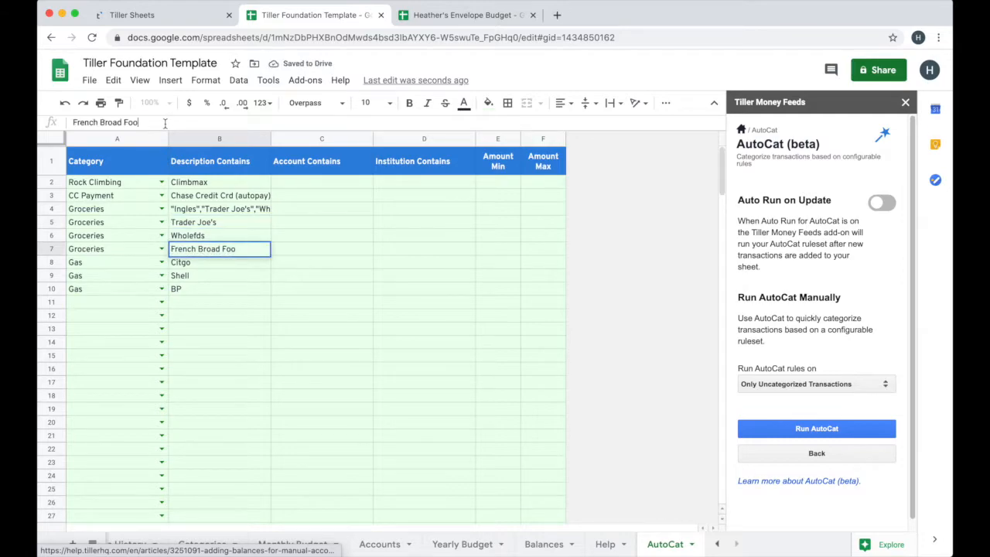
{"action": "left_click", "coordinate": [241, 211]}
{"action": "key", "text": "Return"}
{"action": "type", "text": "\""}
{"action": "key", "text": "ctrl+v"}
{"action": "type", "text": "\""}
{"action": "key", "text": "Return"}
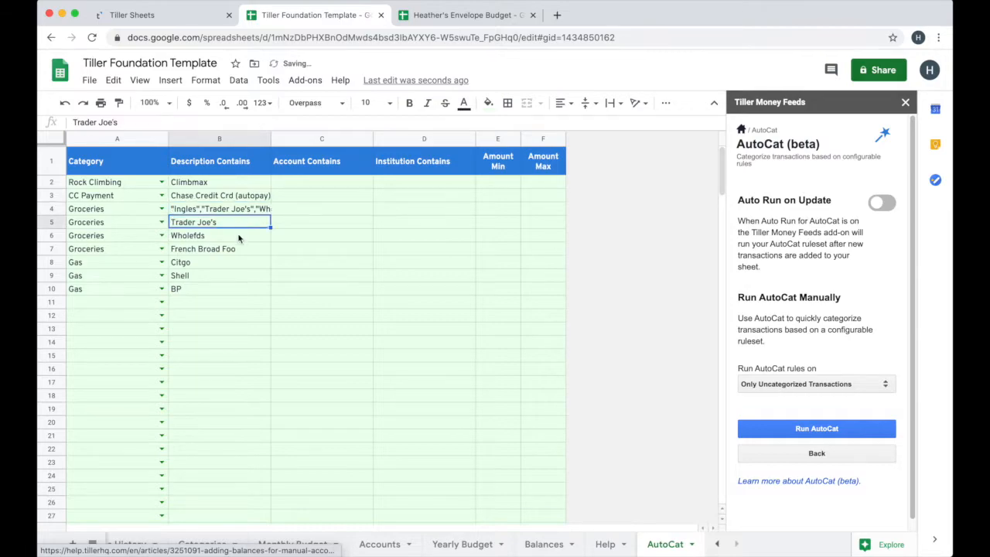
Delete the redundant Trader Joe's, Wholefds and French Broad Foo rule rows, and check the combined Groceries rule and the Gas rules
{"action": "left_click", "coordinate": [54, 222]}
{"action": "left_click", "coordinate": [58, 249], "text": "shift"}
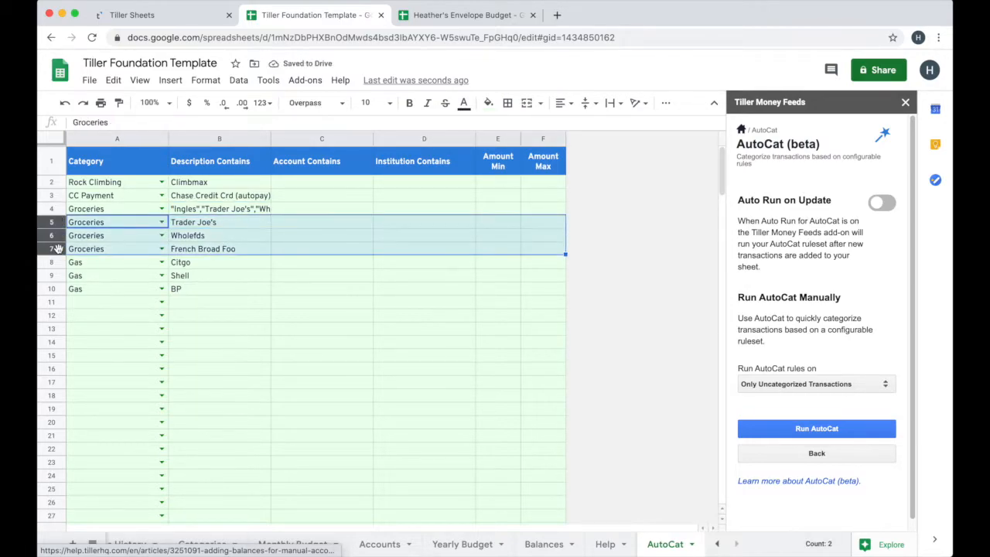
{"action": "right_click", "coordinate": [58, 249]}
{"action": "left_click", "coordinate": [146, 367]}
{"action": "left_click", "coordinate": [197, 215]}
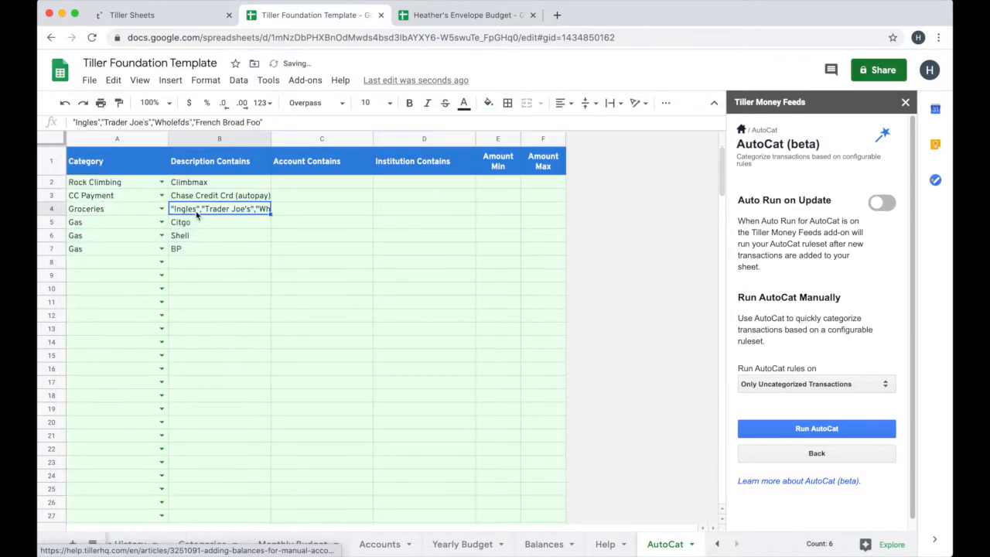
{"action": "left_click_drag", "start_coordinate": [53, 223], "coordinate": [57, 249]}
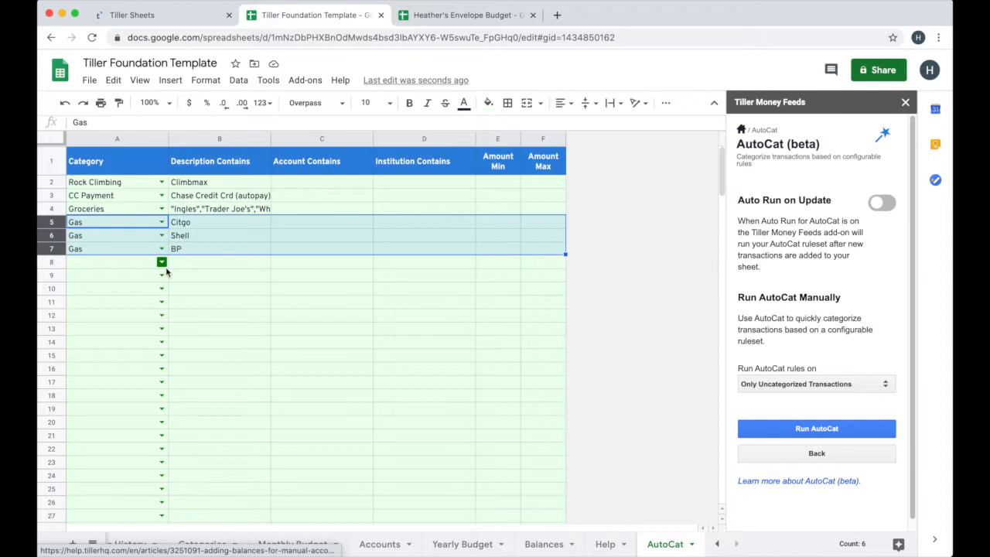
Turn on Auto Run on Update for AutoCat and enable Auto Update in the Tiller Money Feeds settings
{"action": "left_click", "coordinate": [234, 211]}
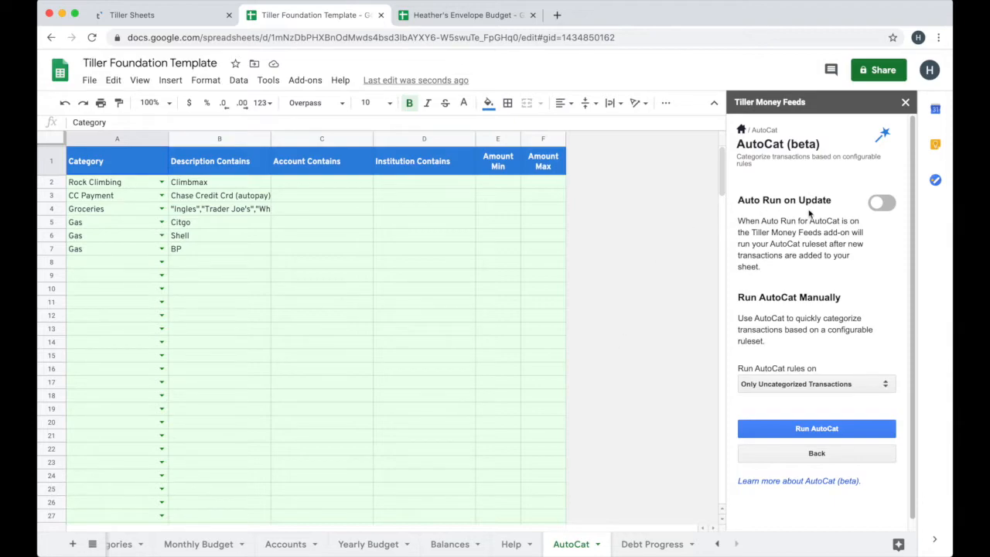
{"action": "left_click", "coordinate": [885, 204]}
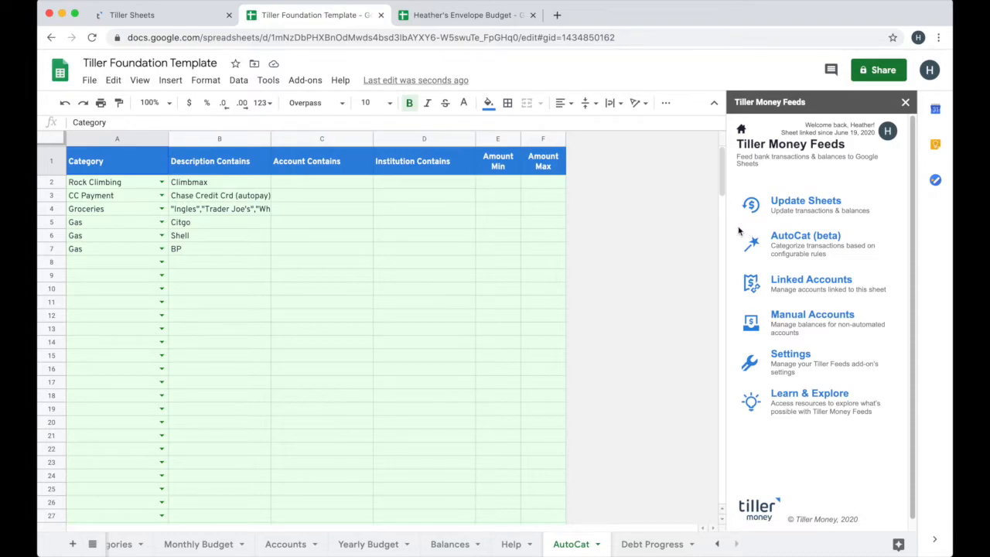
{"action": "left_click", "coordinate": [778, 358]}
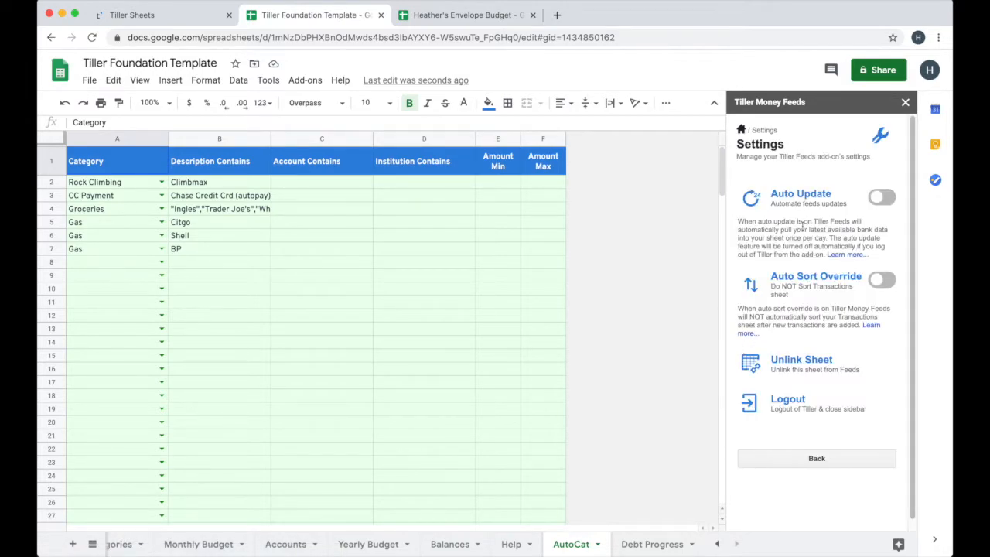
{"action": "left_click", "coordinate": [889, 199]}
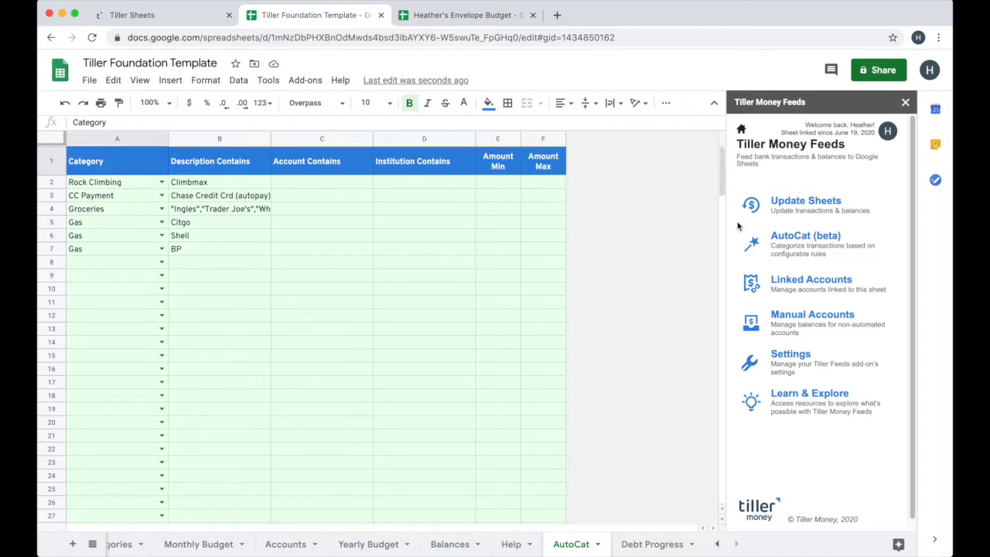
Switch to Tiller Sheets to check the Account Summary's bank connections and refresh times, return to the Foundation Template and close the Tiller Money Feeds sidebar
{"action": "left_click", "coordinate": [162, 15]}
{"action": "scroll", "coordinate": [66, 307], "scroll_direction": "down", "scroll_amount": 10}
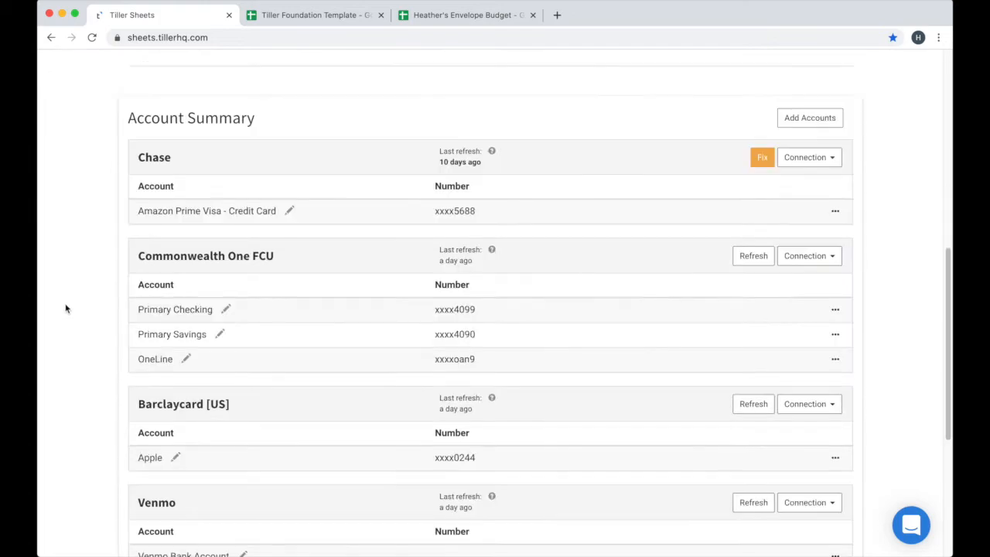
{"action": "scroll", "coordinate": [45, 259], "scroll_direction": "up", "scroll_amount": 3}
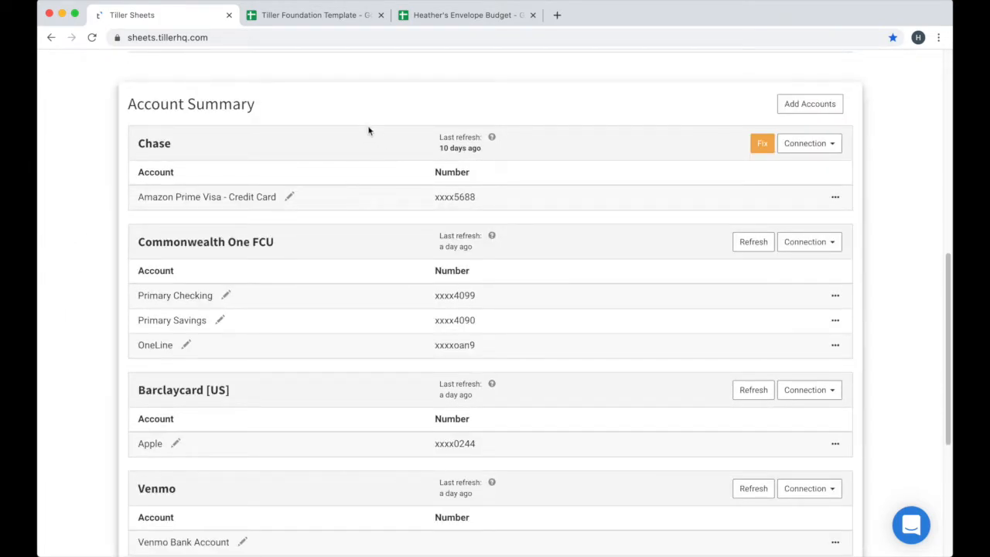
{"action": "mouse_move", "coordinate": [447, 247]}
{"action": "left_click", "coordinate": [294, 15]}
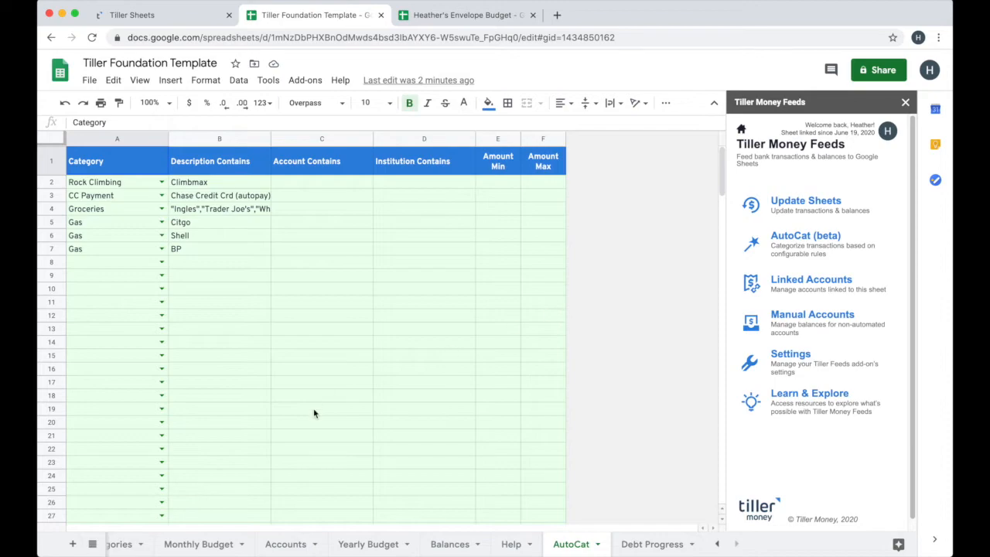
{"action": "left_click", "coordinate": [122, 17]}
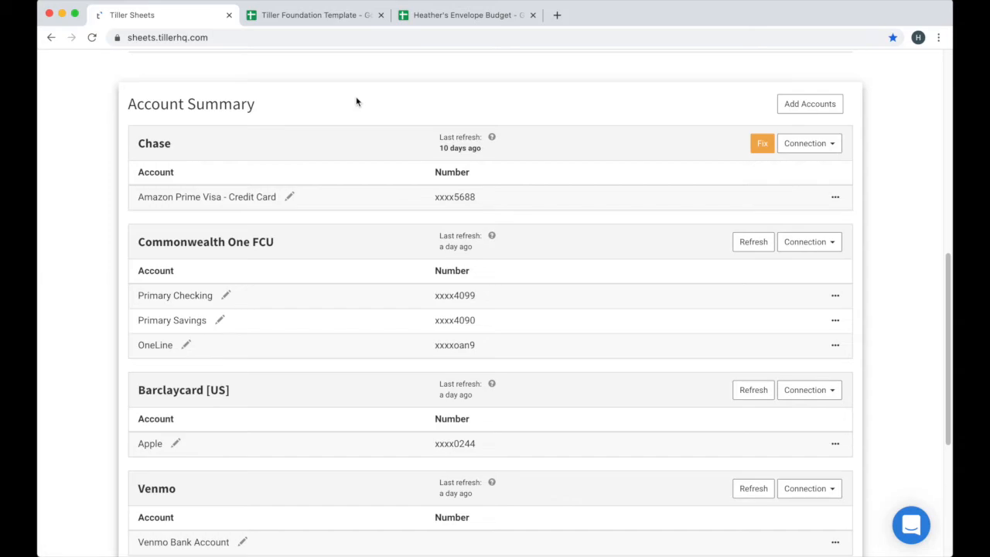
{"action": "left_click", "coordinate": [342, 18]}
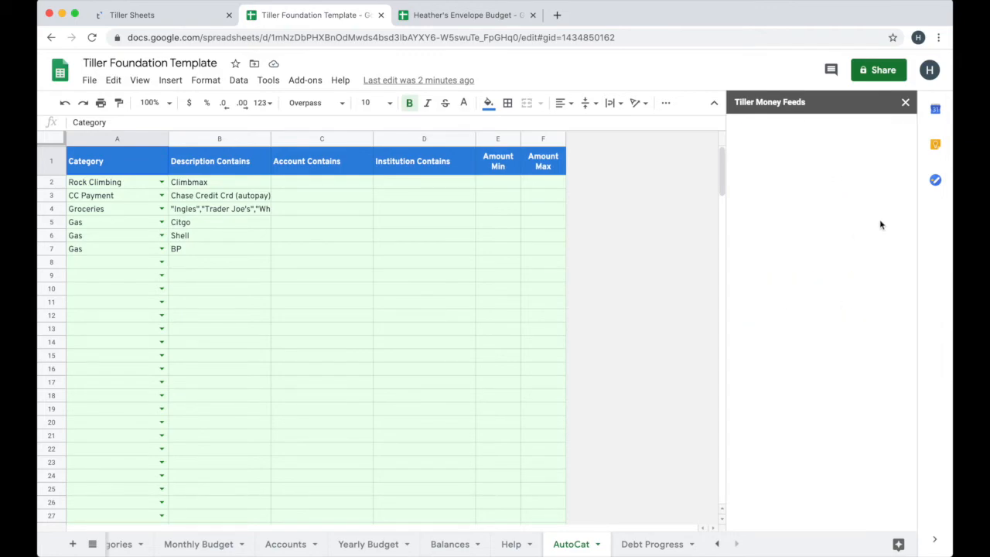
{"action": "left_click", "coordinate": [906, 103]}
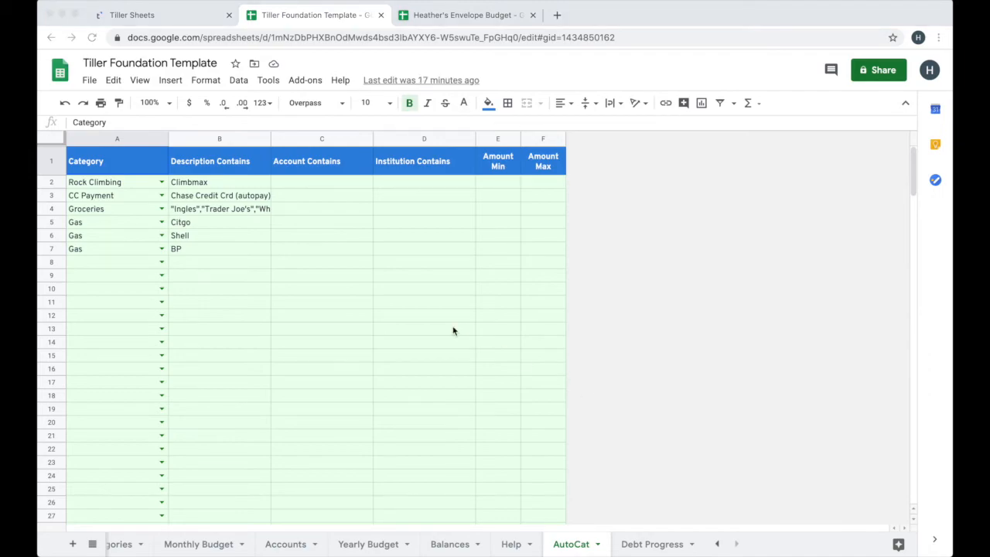